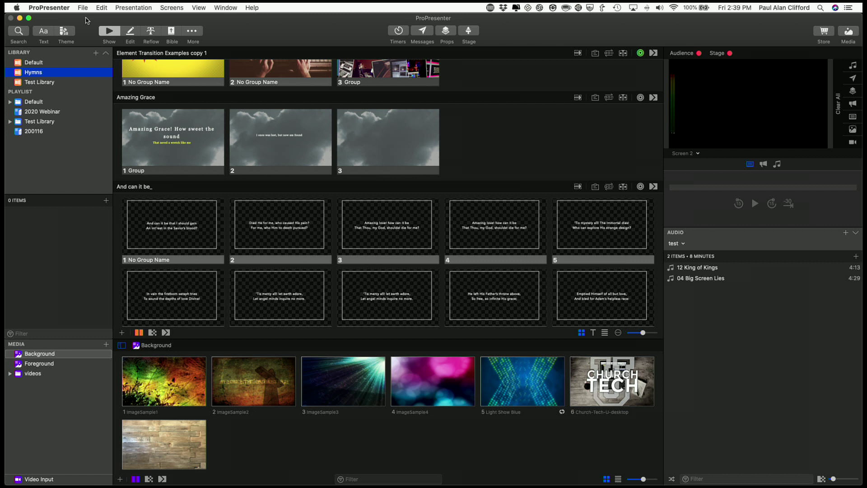
- Open the File menu in ProPresenter's menu bar
left_click(82, 7)
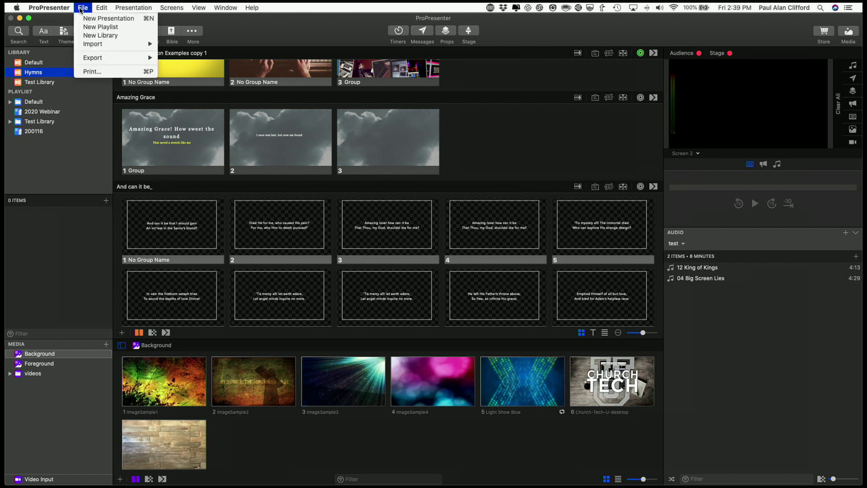
- Through File > Import > File, select the 'And can it be?' lyrics file on the Desktop
mouse_move(99, 44)
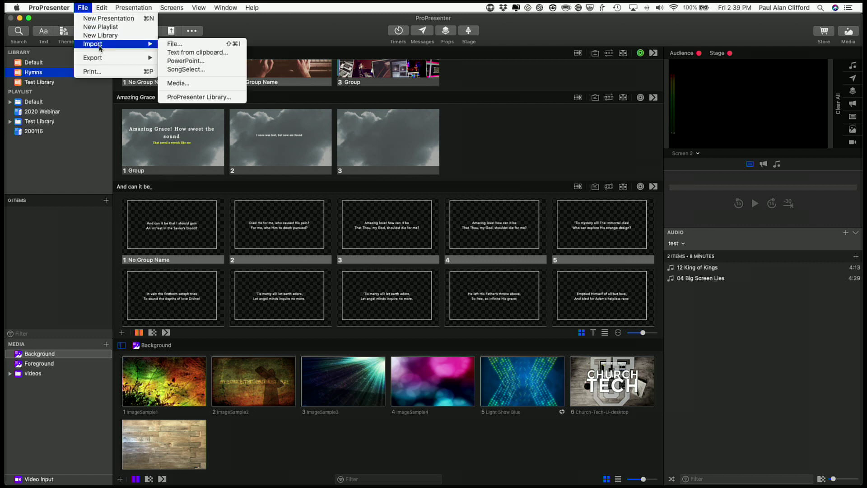
left_click(187, 46)
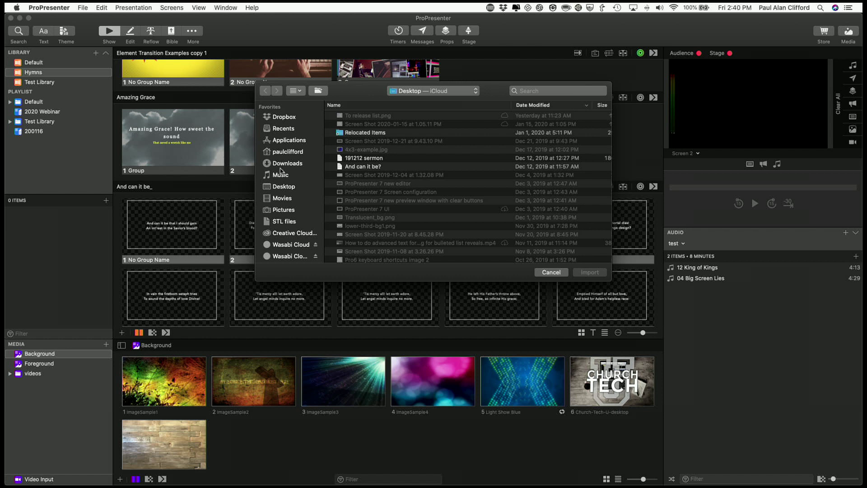
left_click(281, 188)
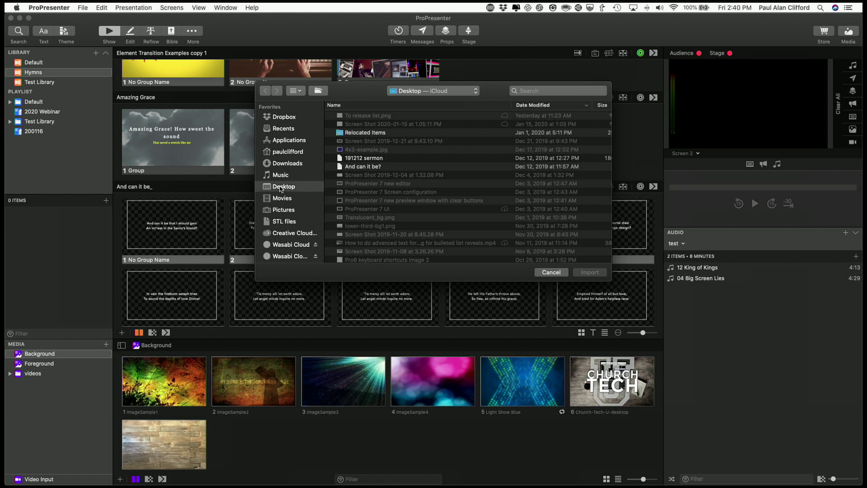
scroll(339, 206, "down", 2)
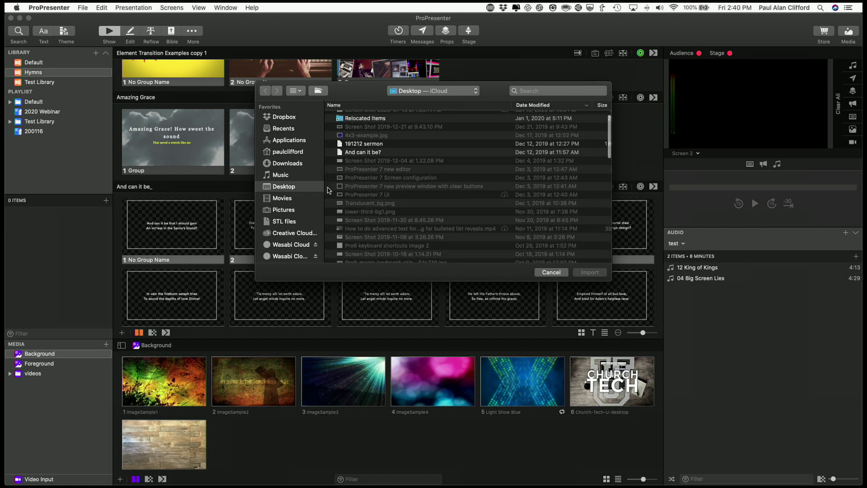
left_click(364, 153)
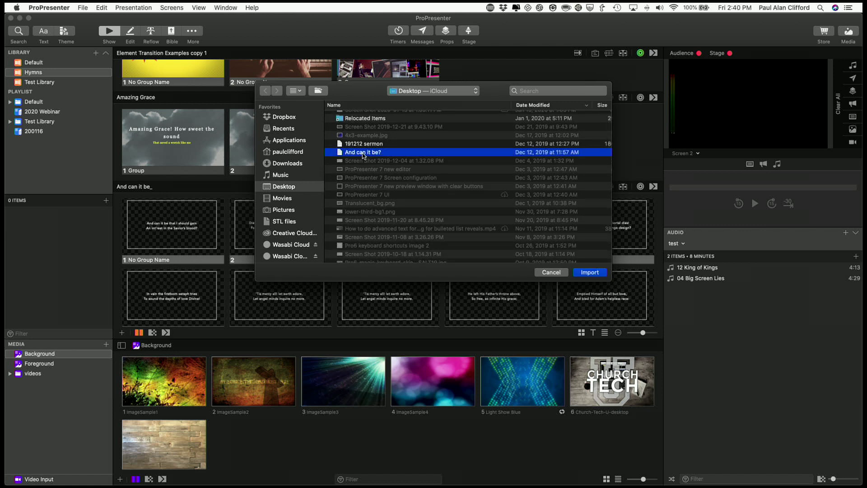
- Import the file and split its slides at Paragraph Break, with 2 delimiters per slide
left_click(594, 274)
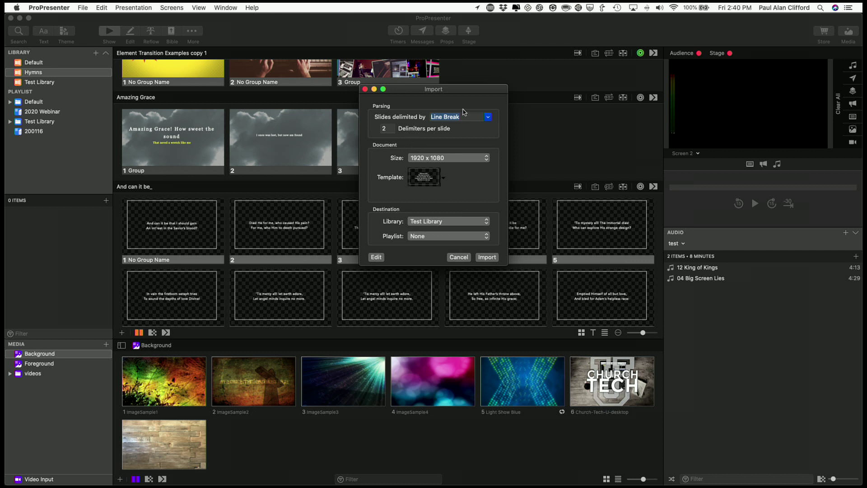
left_click(489, 118)
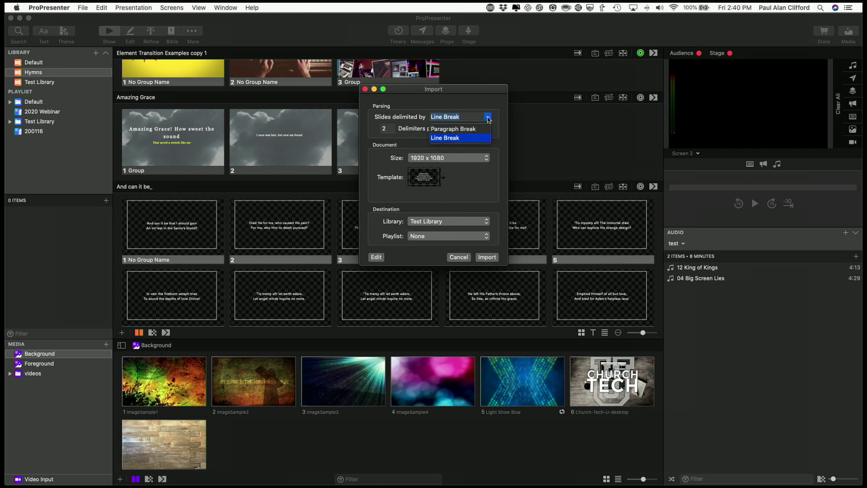
left_click(481, 131)
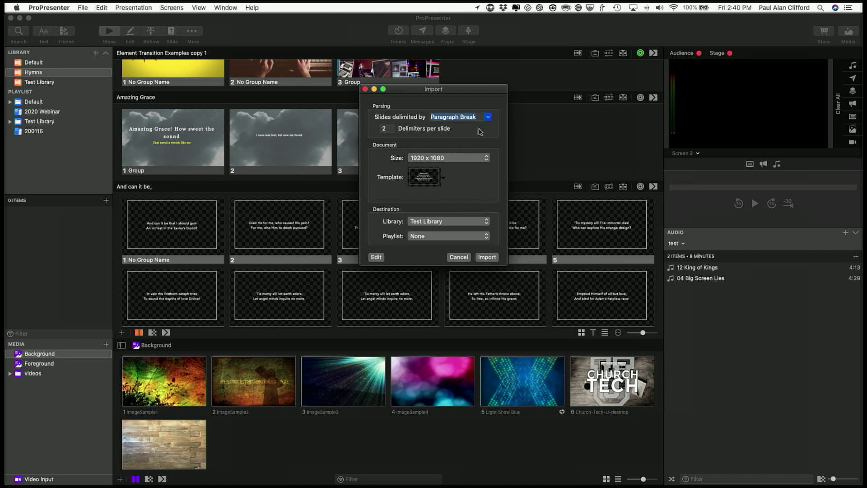
left_click(386, 129)
- Read the 'And can it be?' lyrics in TextEdit to check stanza layout, then return to ProPresenter
left_click(377, 256)
left_click_drag(770, 61, 636, 96)
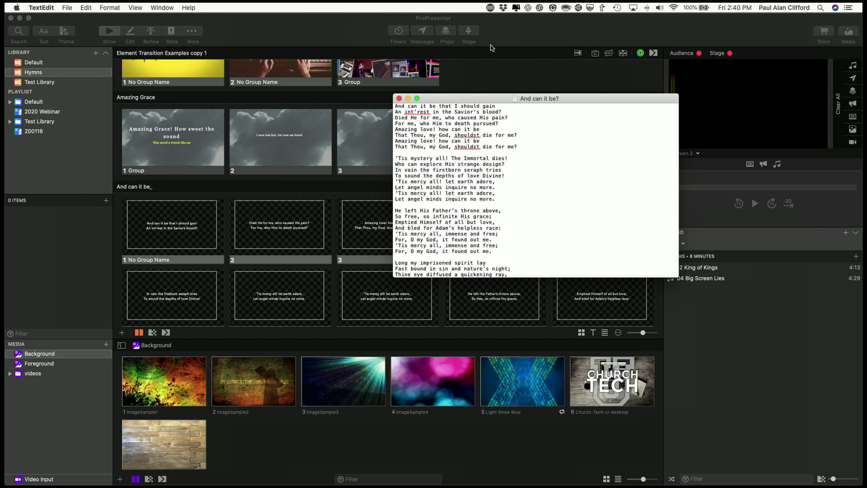
left_click(515, 24)
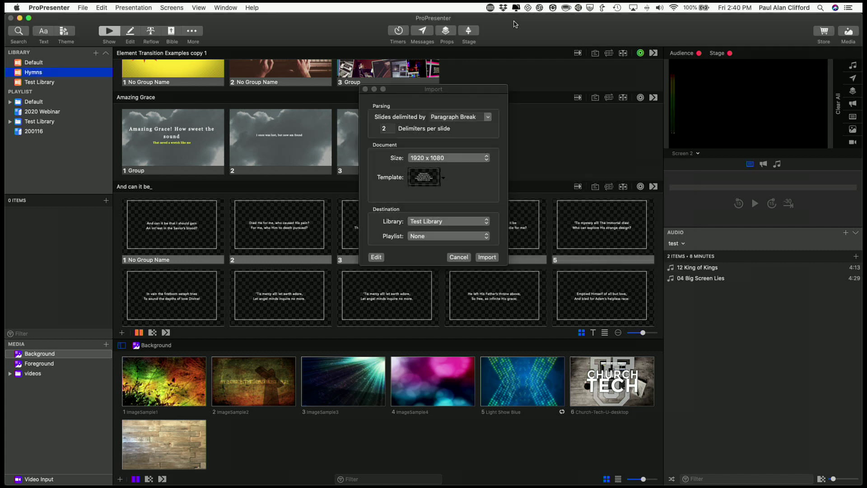
- Split slides by Line Break instead, keeping 1920 x 1080 size and the Rectangle Full Page Lyric template
left_click(490, 117)
left_click(474, 142)
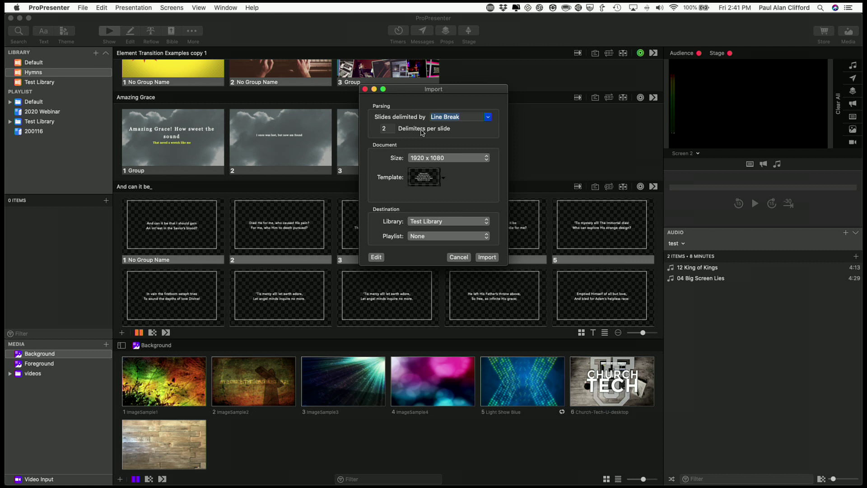
left_click(486, 163)
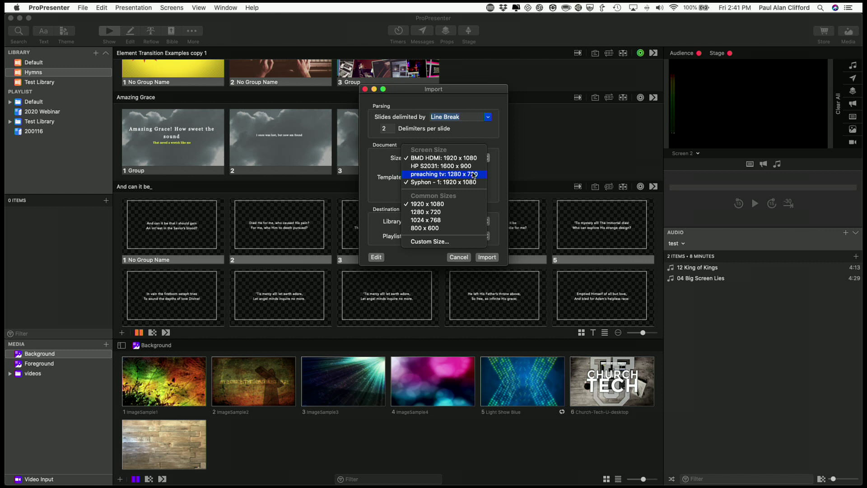
left_click(492, 146)
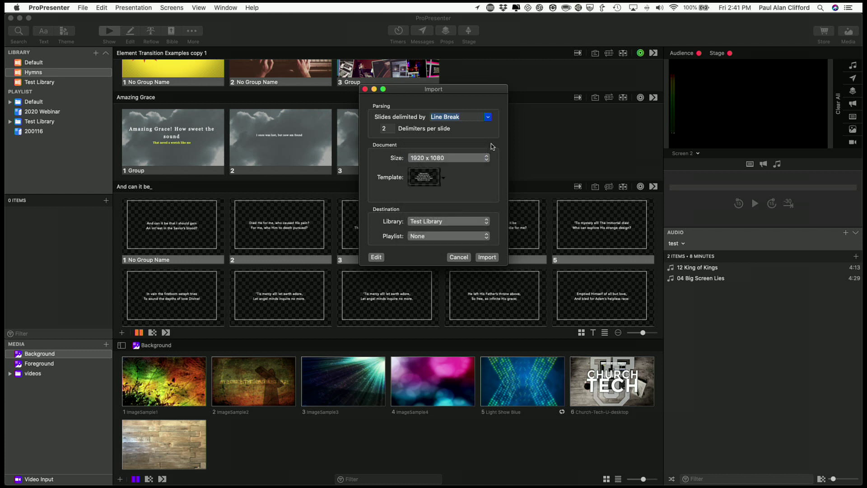
left_click(444, 181)
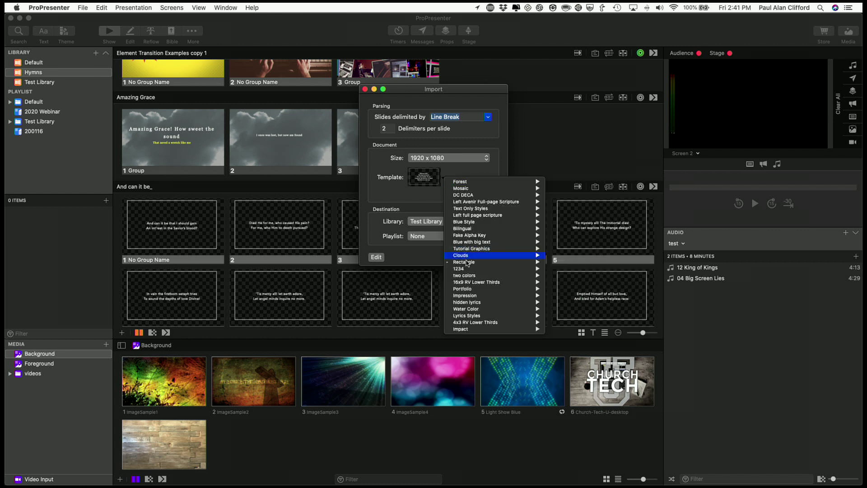
mouse_move(468, 264)
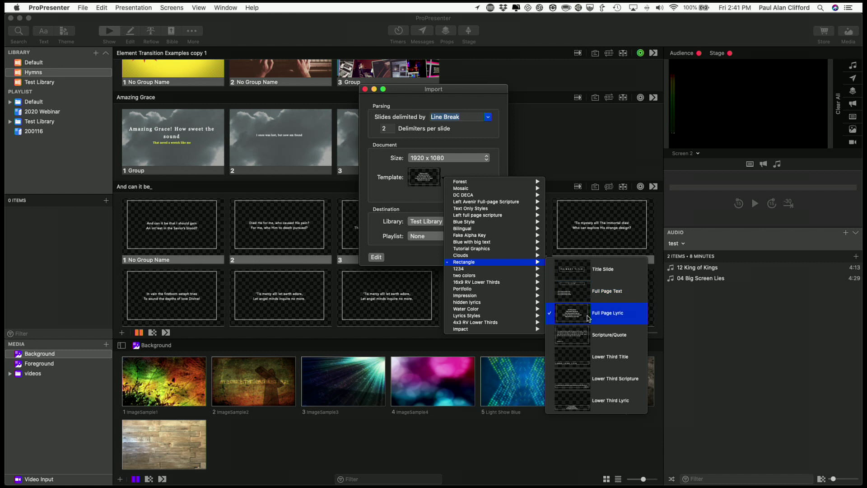
left_click(478, 171)
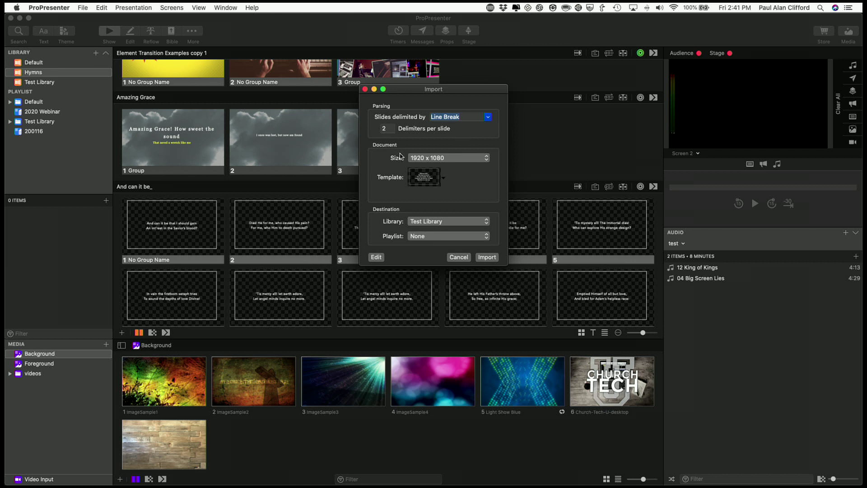
left_click(487, 223)
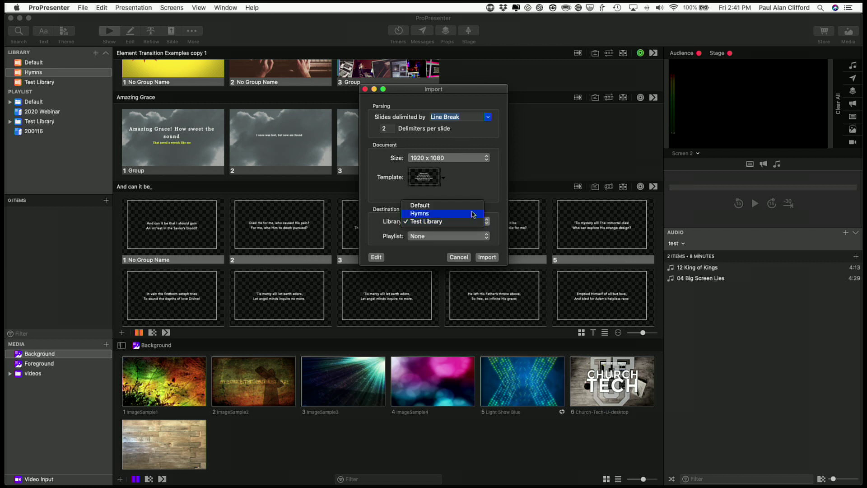
- Import the lyrics into the Hymns library and the 200116 playlist
left_click(473, 214)
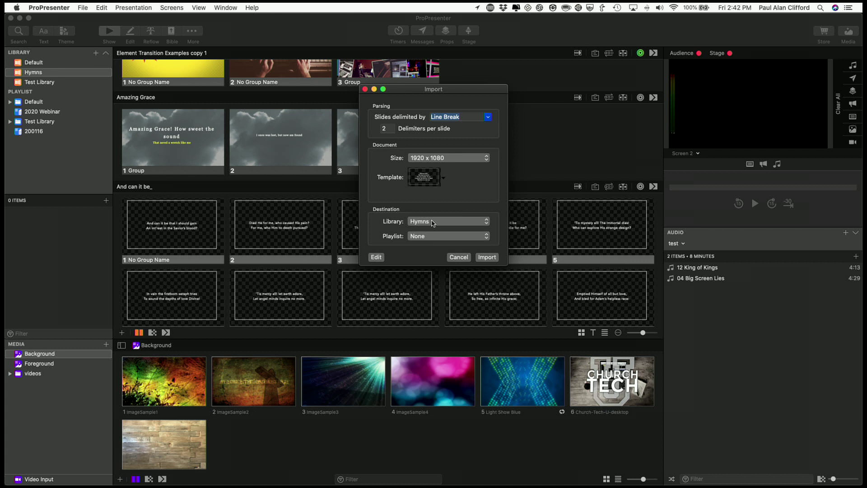
left_click(488, 236)
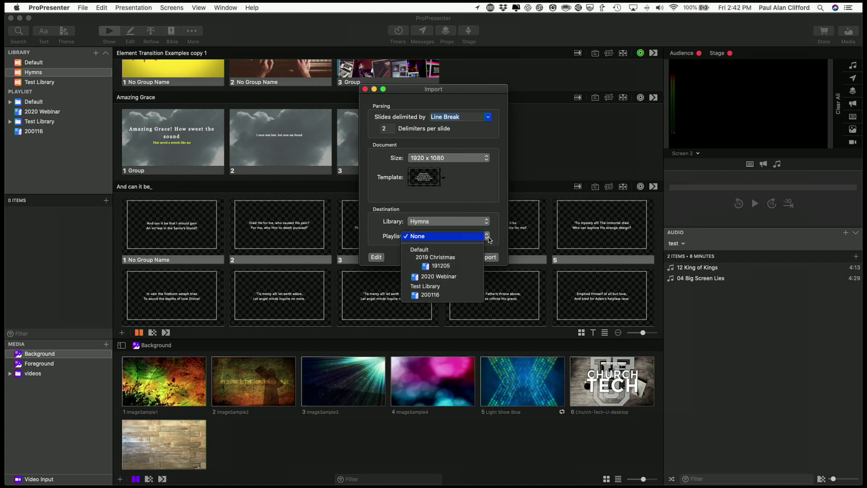
left_click(446, 299)
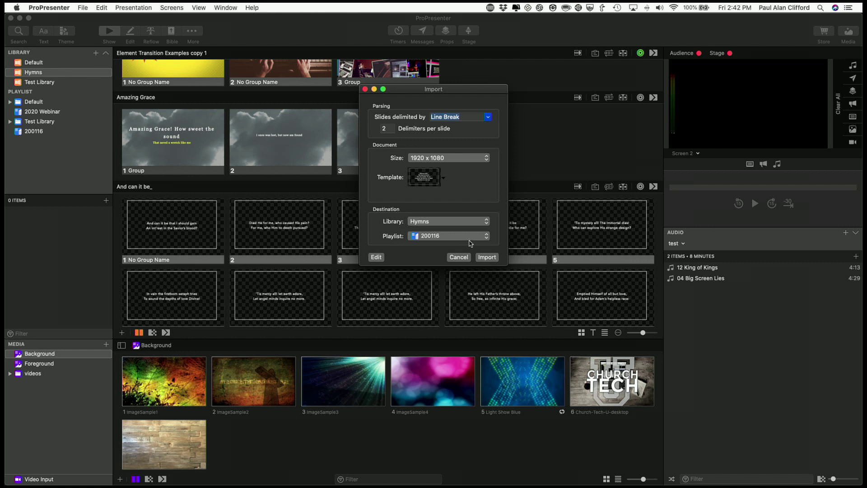
left_click(491, 261)
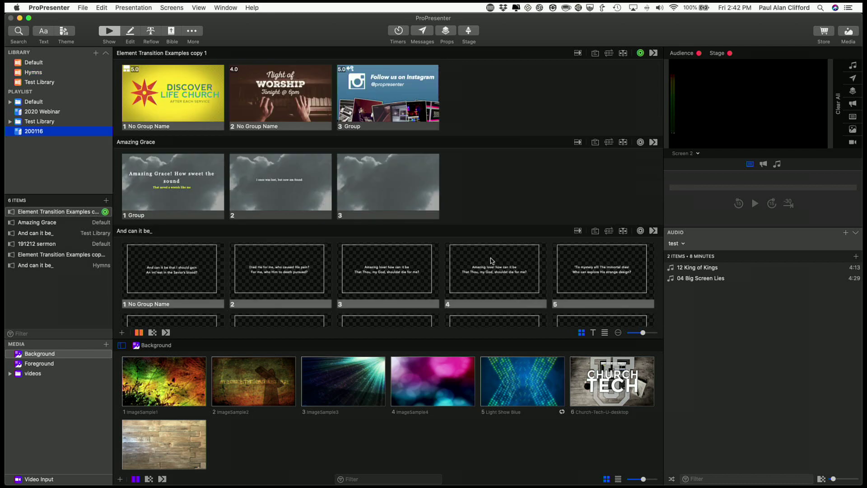
- Display the Hymns copy of 'And can it be_' and bring up the first slide's options
left_click(39, 267)
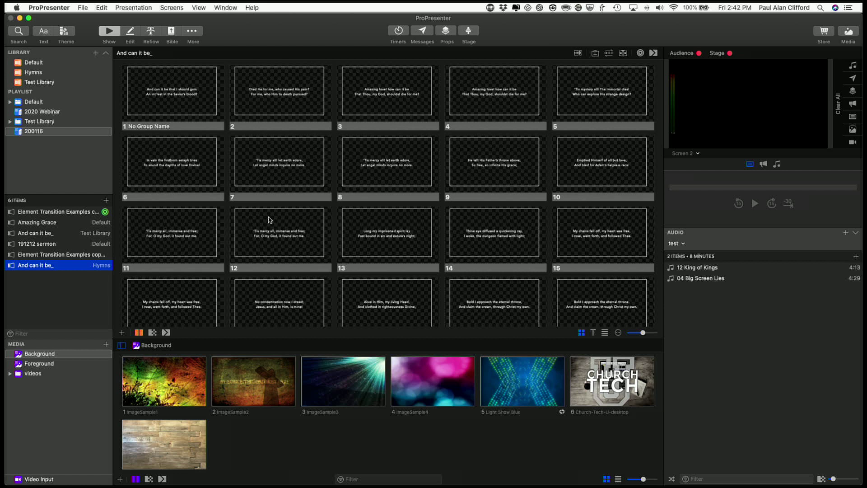
scroll(213, 163, "up", 3)
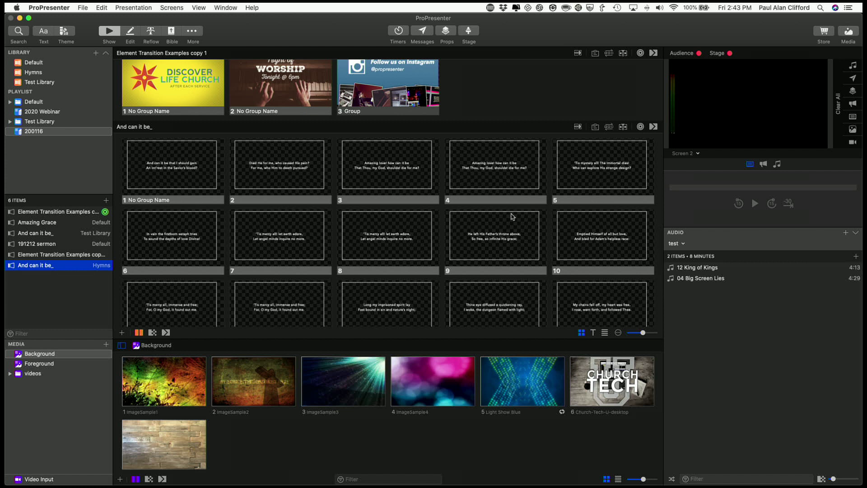
right_click(176, 204)
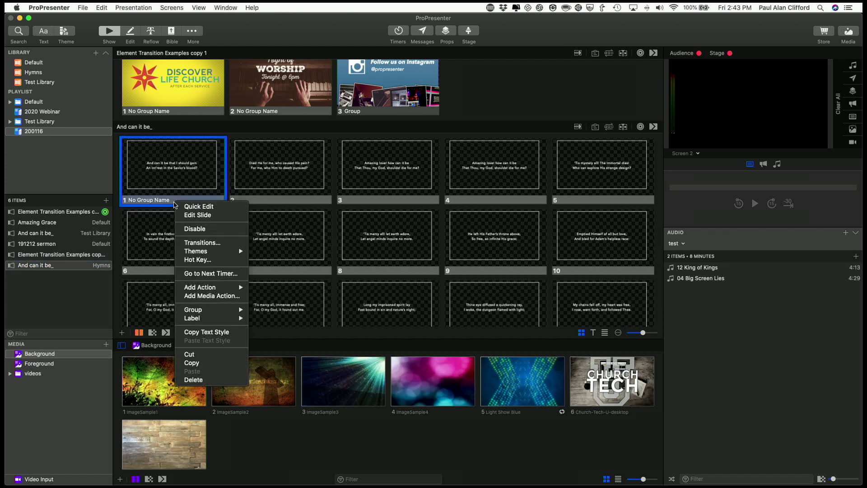
- Label slide 1 as Verse 1 and show the slides as a list beside their lyrics
mouse_move(200, 313)
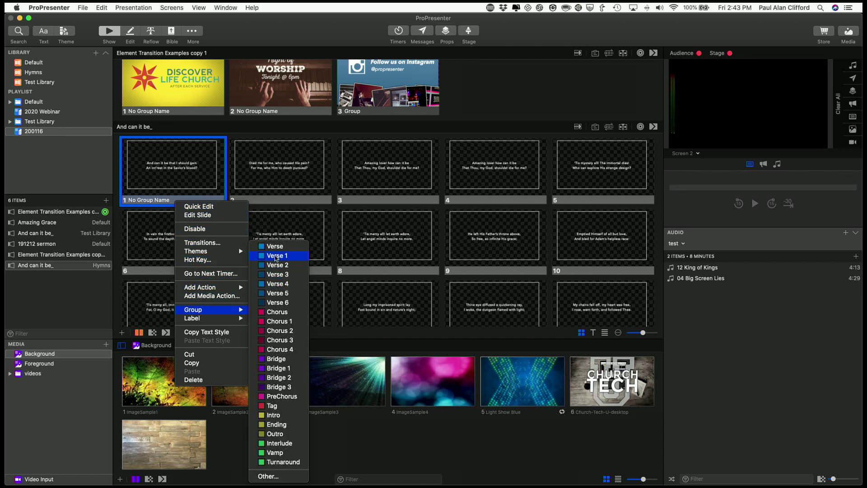
left_click(276, 256)
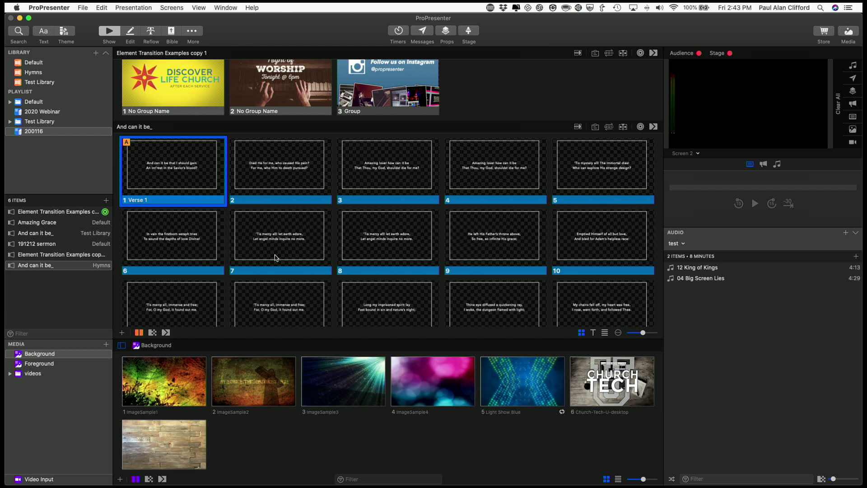
left_click(617, 334)
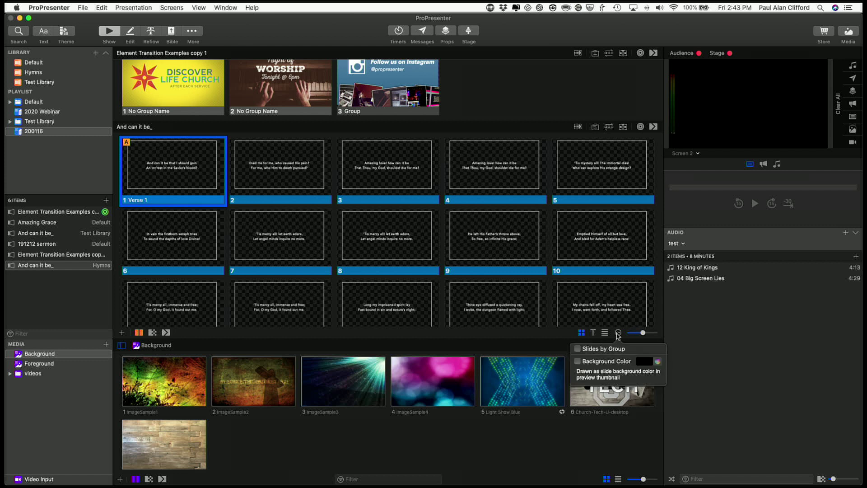
left_click(619, 333)
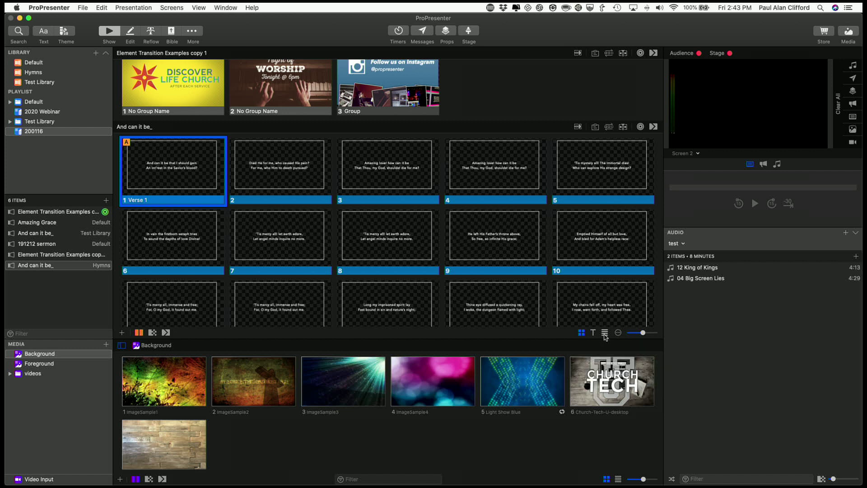
left_click(605, 333)
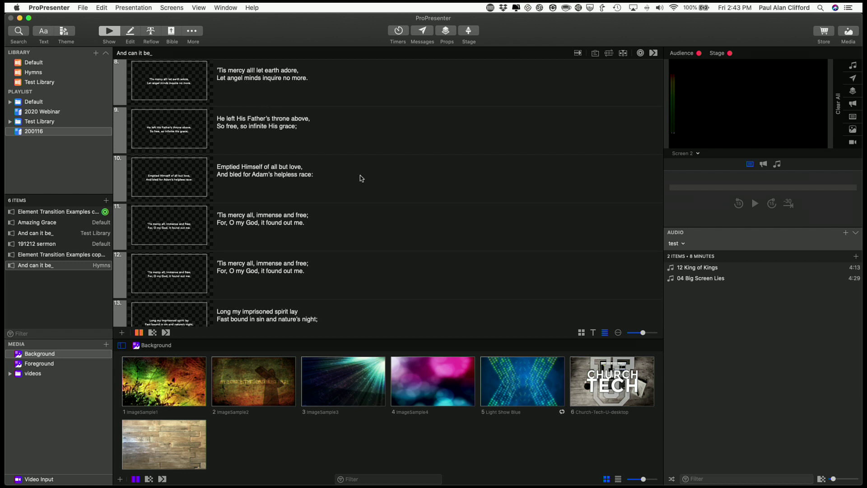
- Put slide 1 of 'And can it be_' live and assign it to the Verse 1 group
scroll(320, 116, "up", 10)
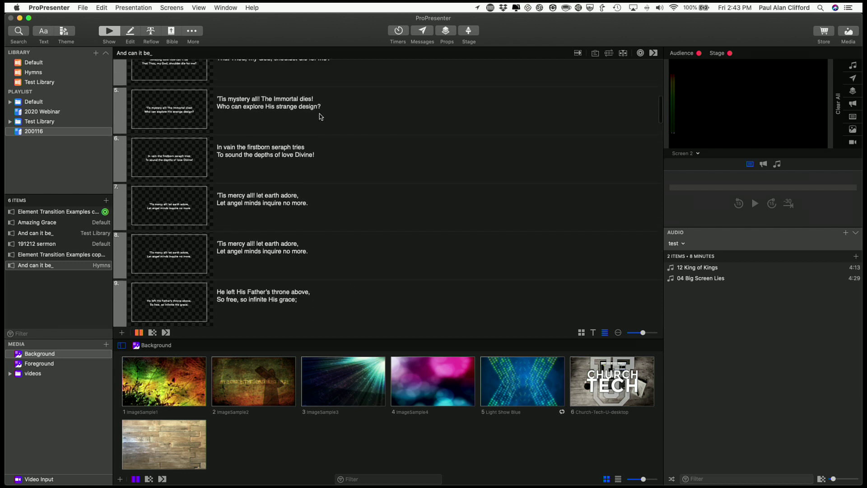
scroll(320, 116, "down", 6)
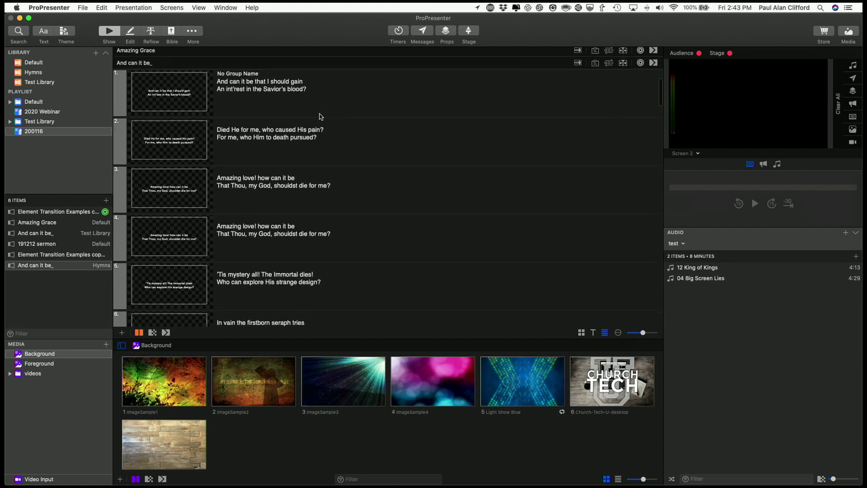
left_click(122, 98)
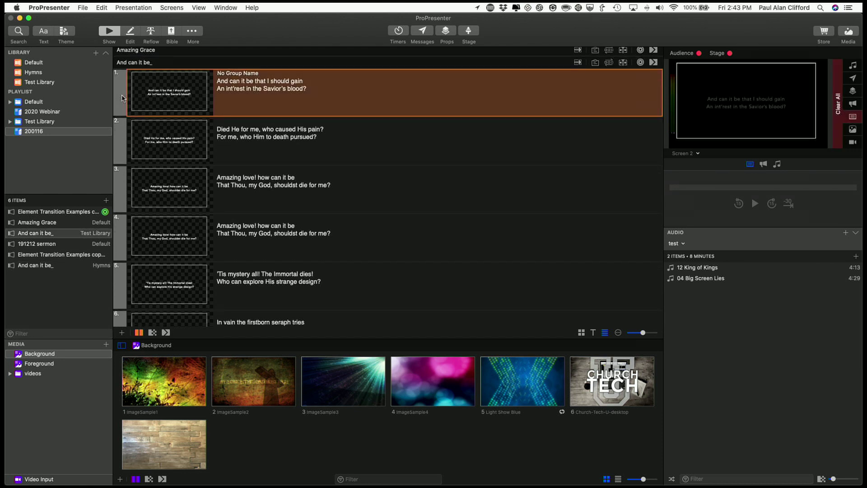
right_click(122, 98)
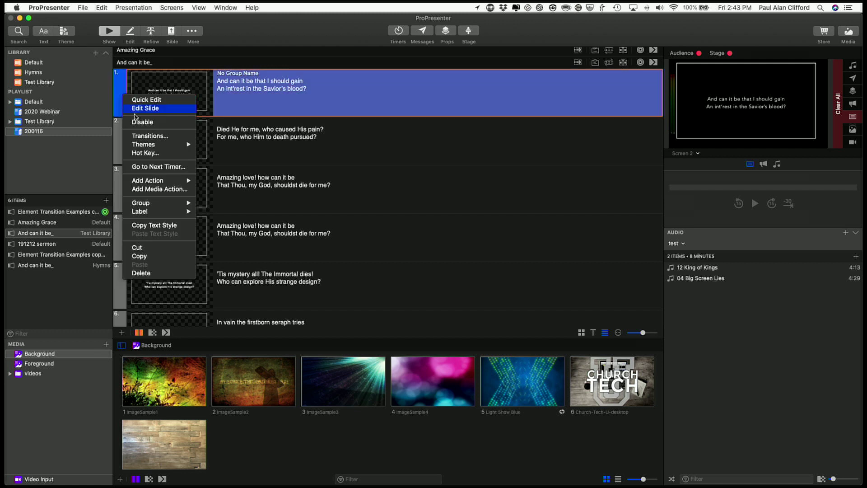
mouse_move(173, 207)
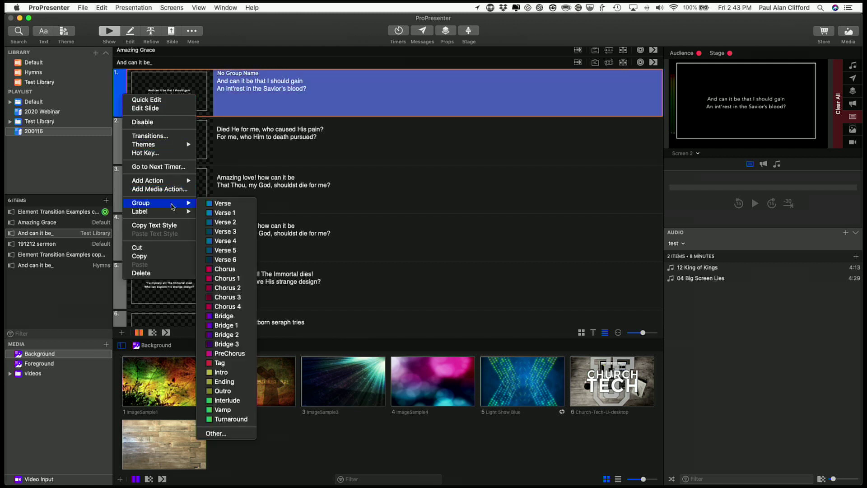
left_click(225, 213)
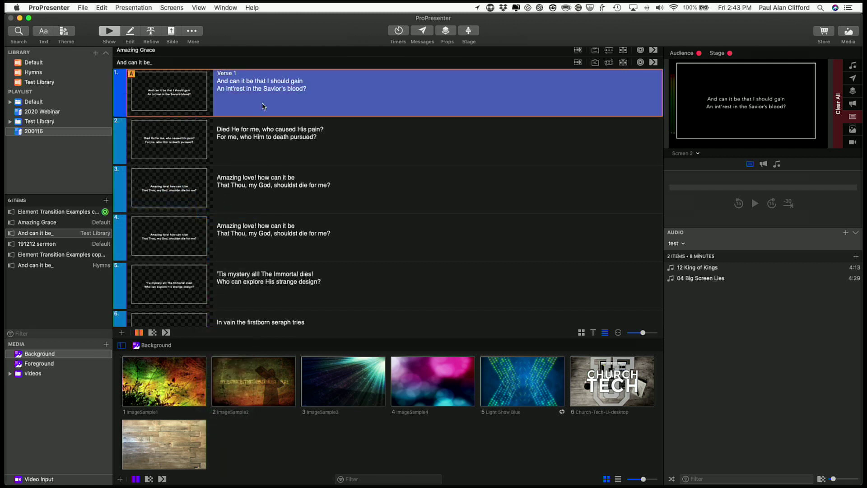
scroll(263, 106, "down", 3)
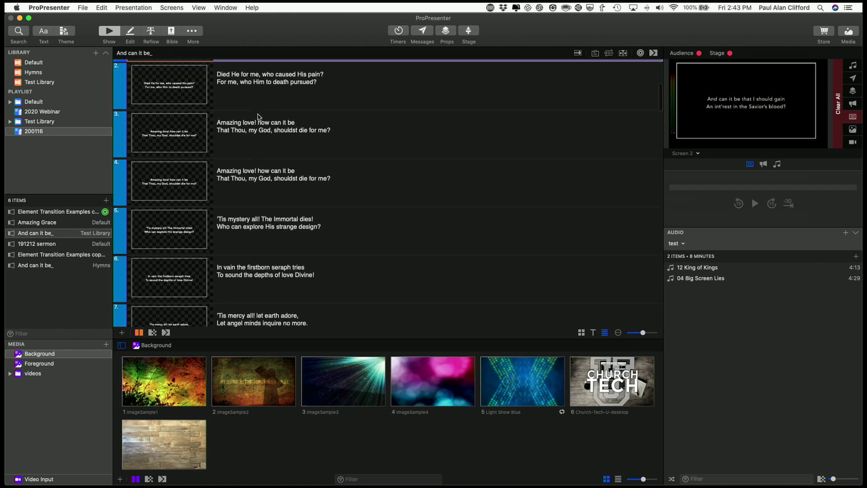
scroll(259, 117, "down", 1)
scroll(259, 116, "down", 5)
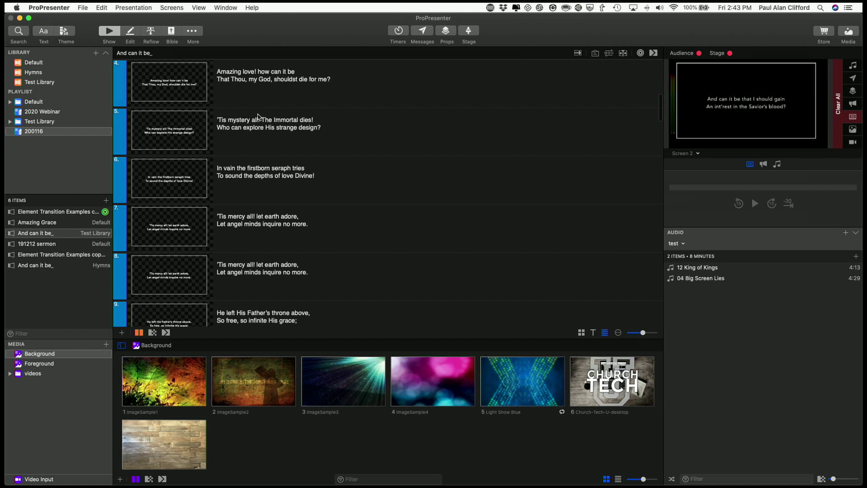
scroll(259, 122, "up", 2)
scroll(259, 124, "up", 2)
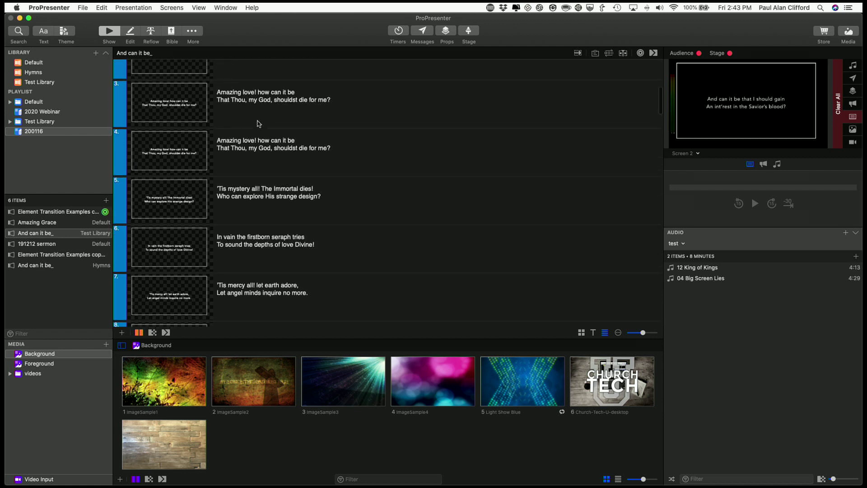
- Start the Chorus group at slide 3
left_click(121, 111)
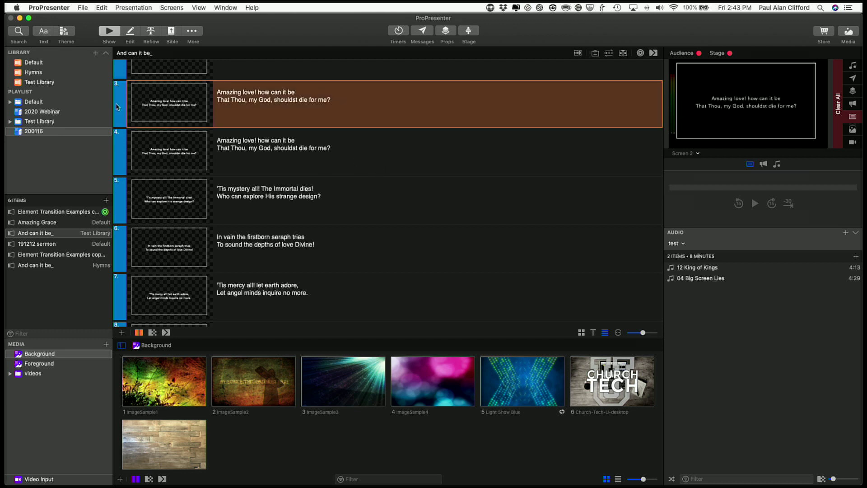
right_click(117, 107)
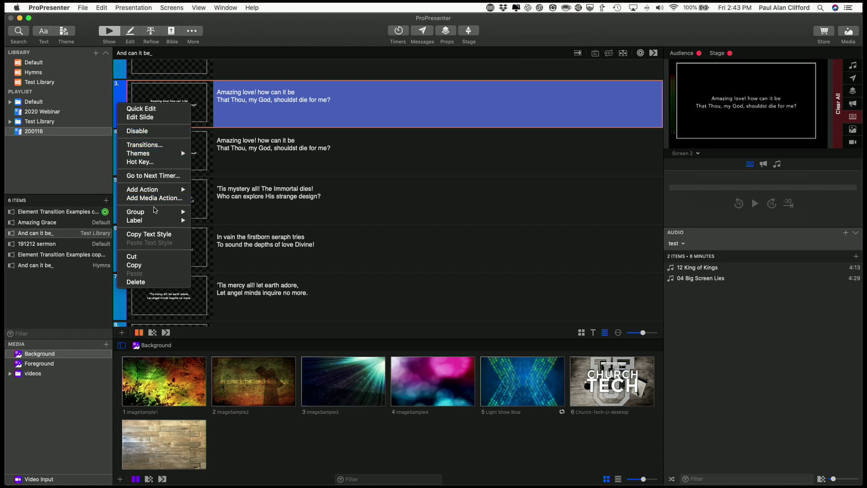
mouse_move(157, 214)
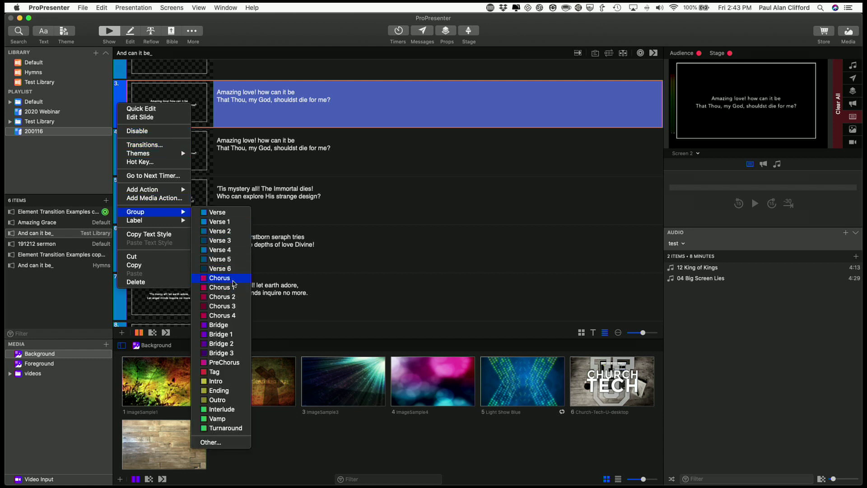
left_click(233, 280)
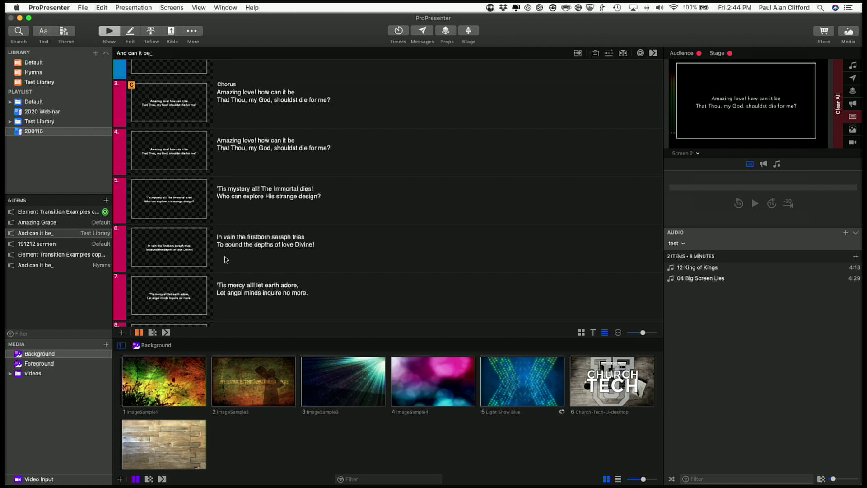
- Start the Verse 2 group at slide 5
scroll(225, 260, "down", 2)
scroll(225, 259, "down", 1)
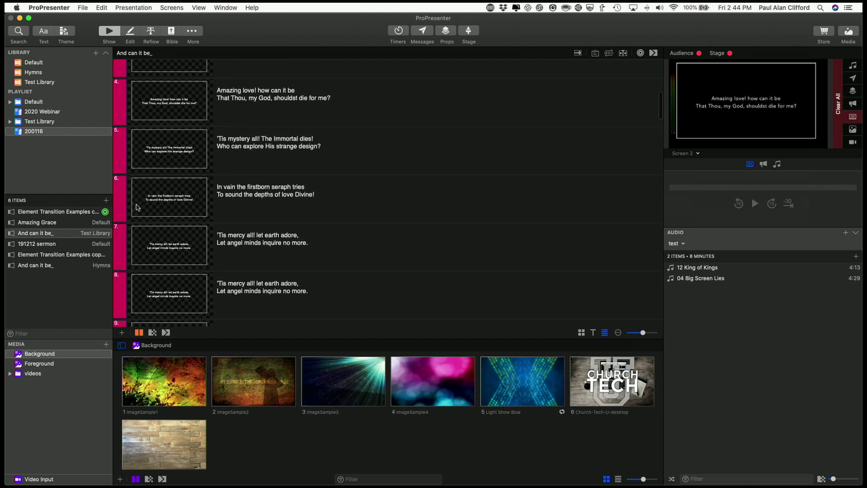
right_click(124, 156)
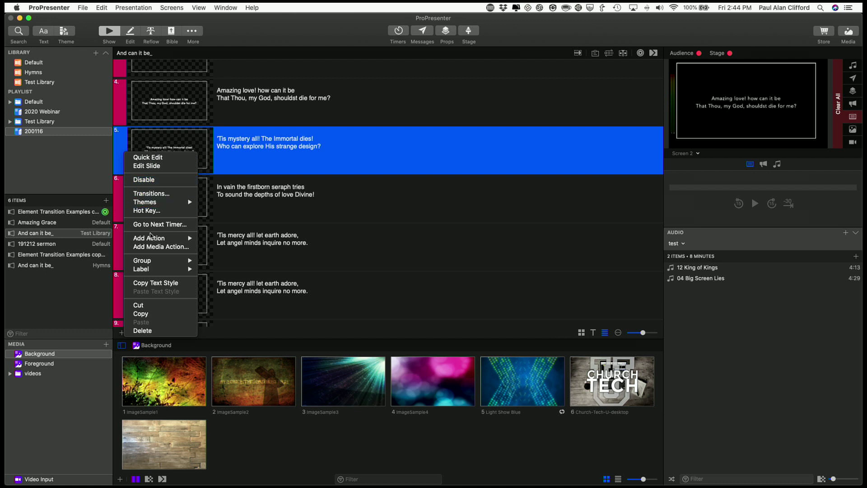
mouse_move(161, 261)
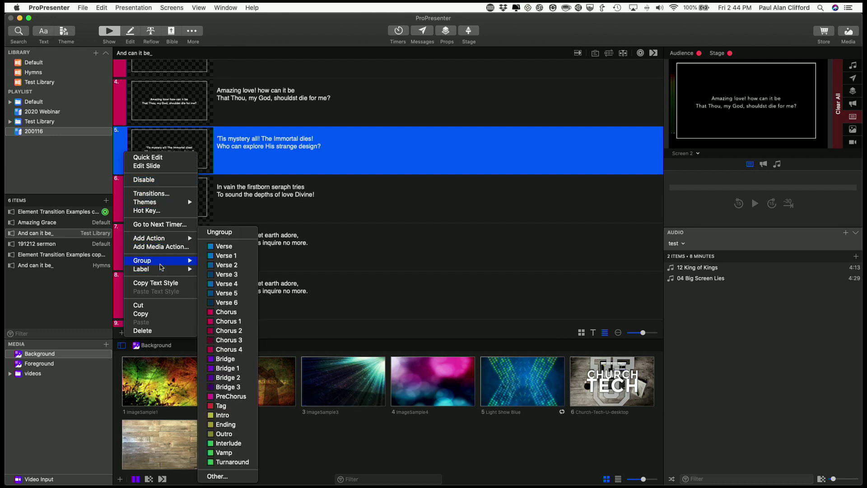
left_click(227, 267)
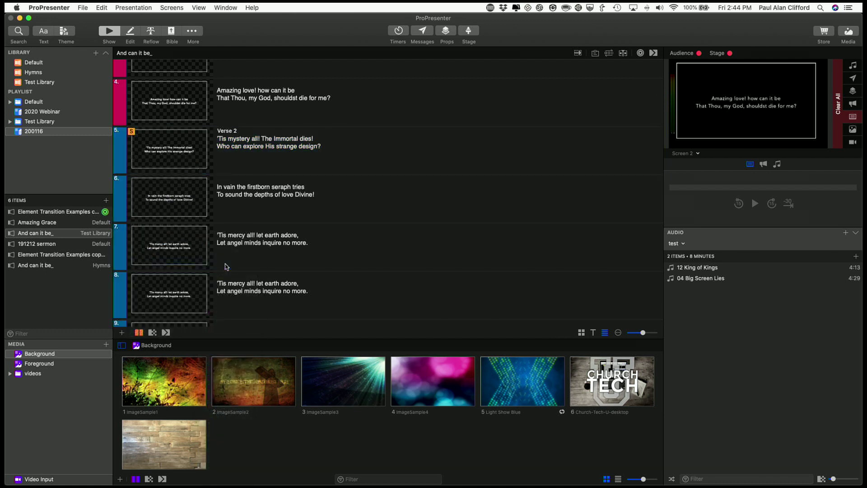
scroll(227, 266, "up", 8)
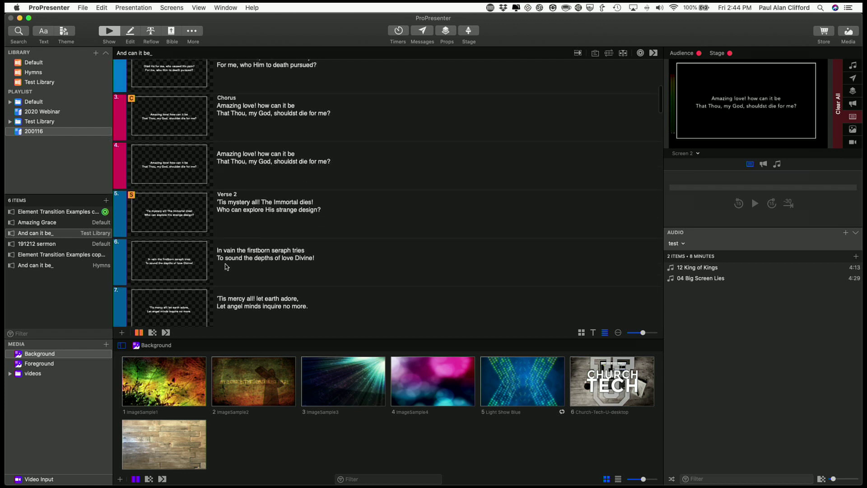
scroll(227, 267, "up", 3)
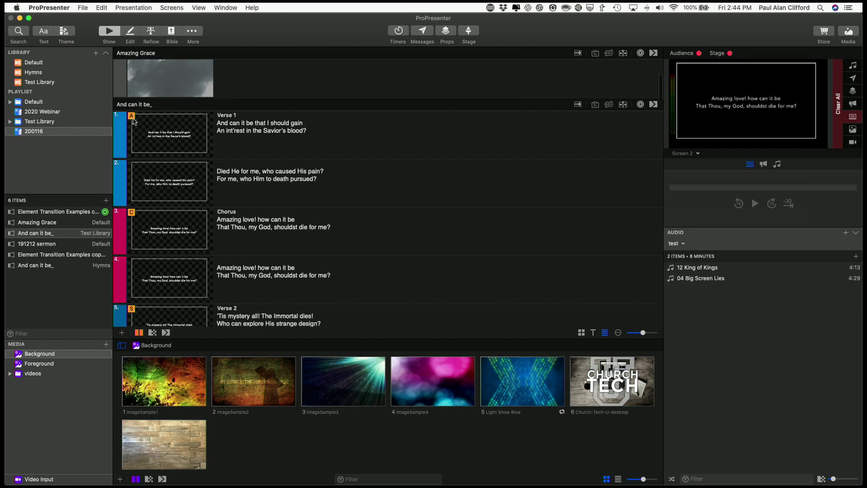
- Trigger Verse 1, Chorus, Verse 2, then Chorus again live with group hotkeys A, C, S, C
scroll(134, 121, "down", 1)
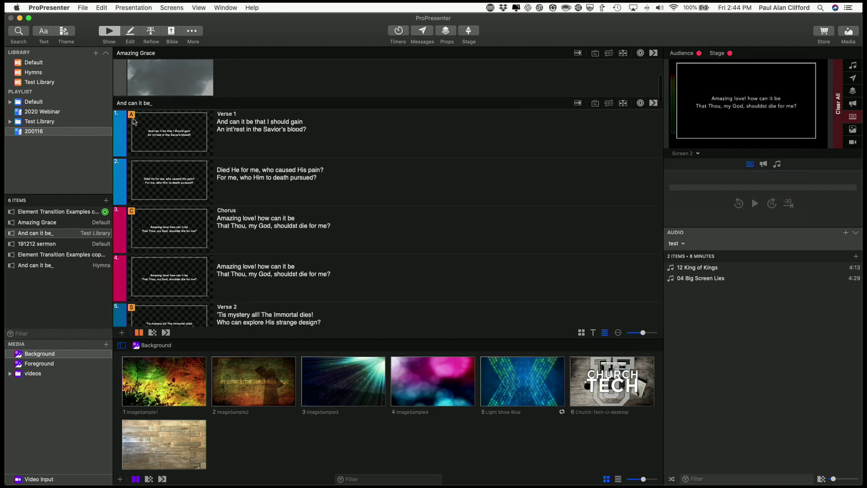
scroll(134, 121, "up", 1)
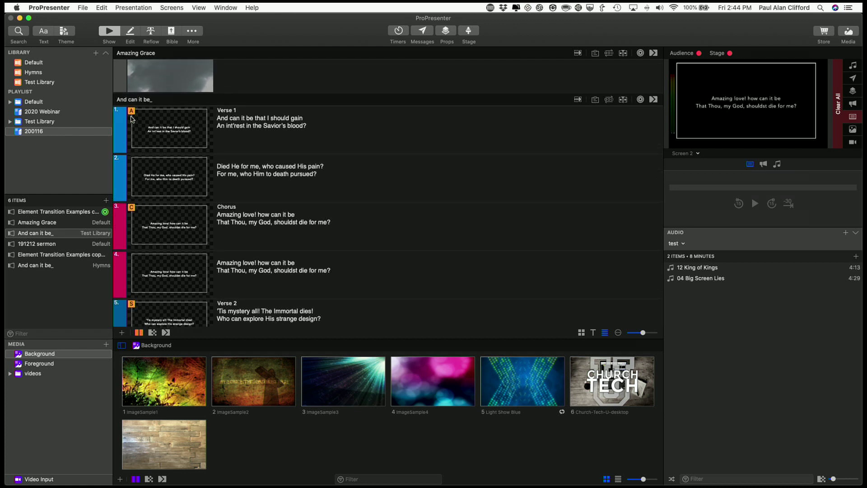
key("a")
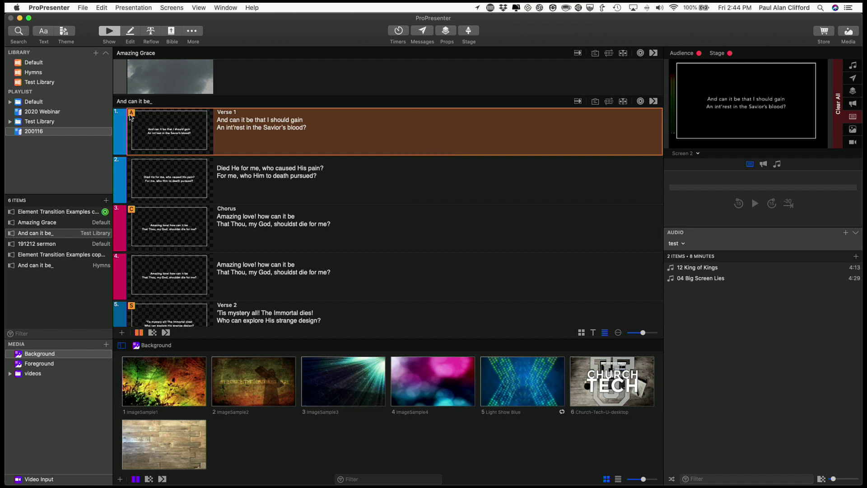
key("c")
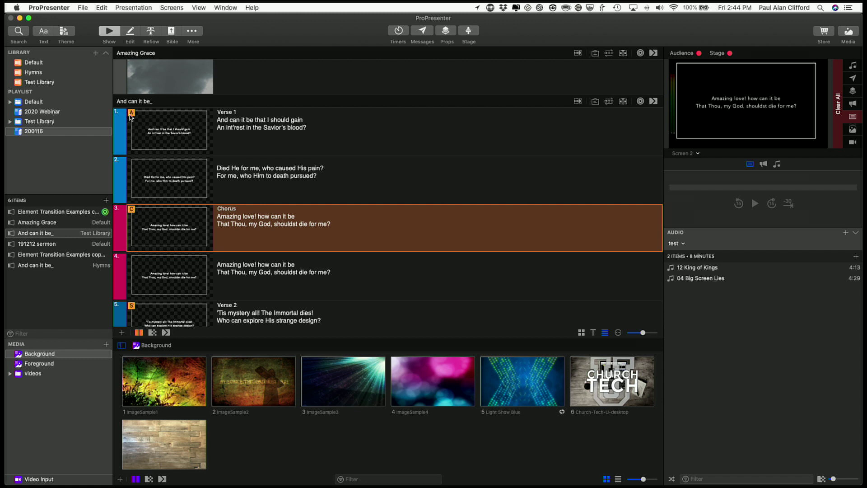
key("s")
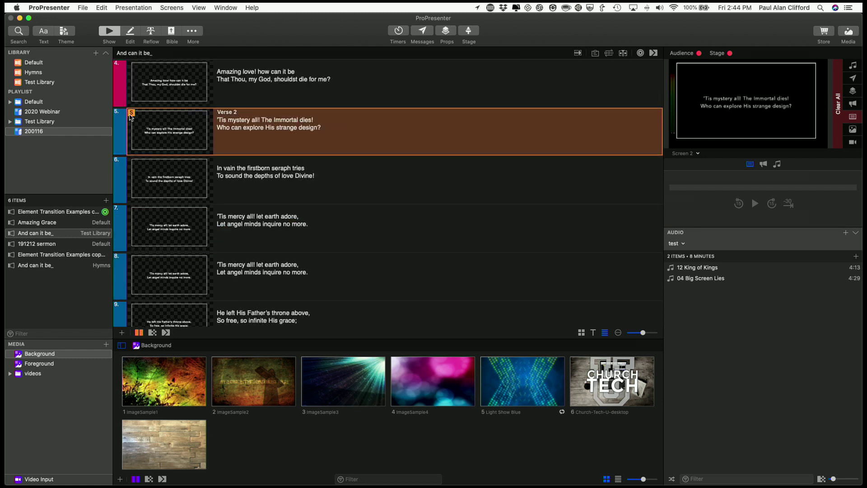
key("c")
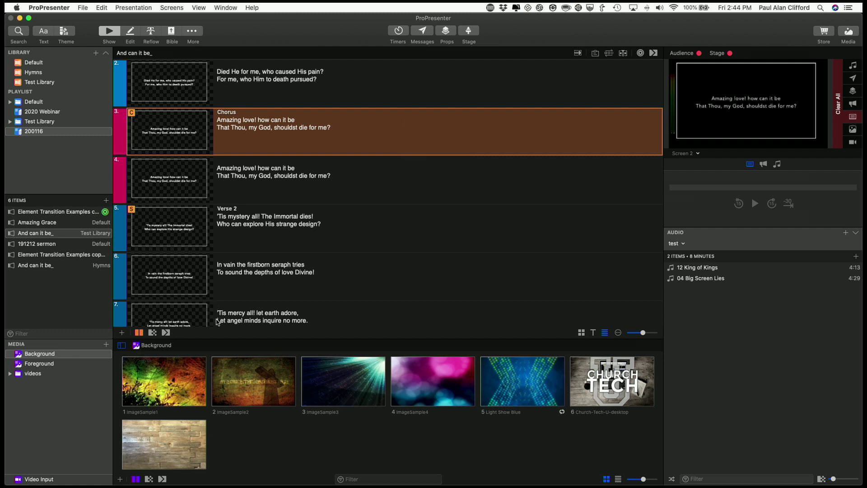
scroll(217, 322, "down", 3)
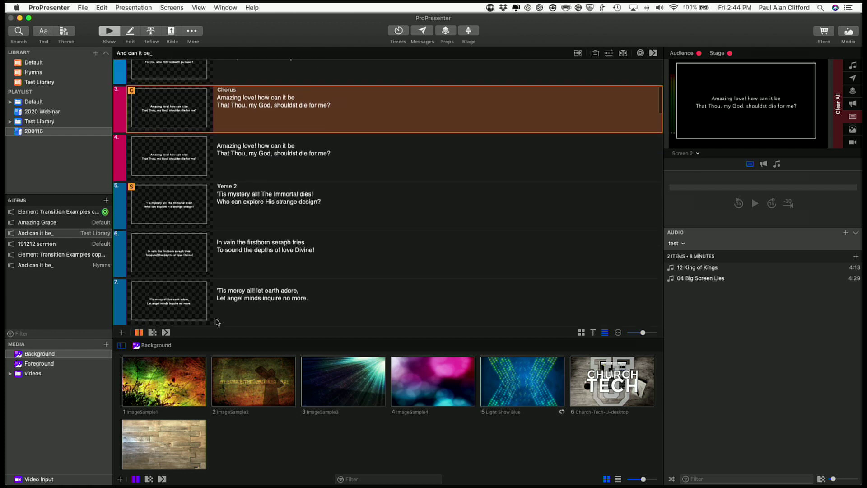
scroll(217, 322, "up", 5)
scroll(217, 322, "up", 3)
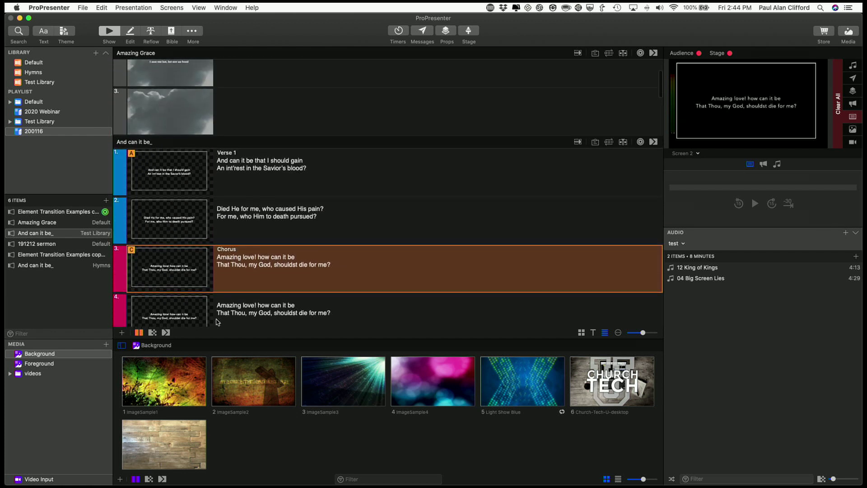
scroll(217, 322, "down", 3)
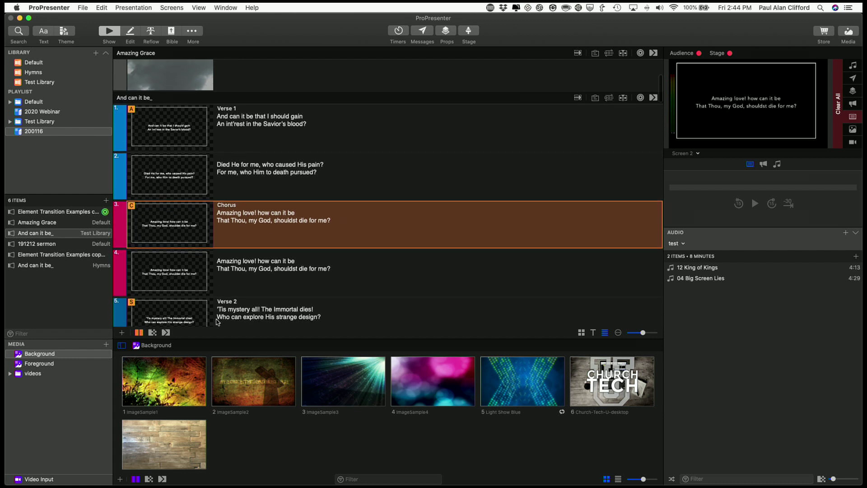
scroll(217, 322, "down", 1)
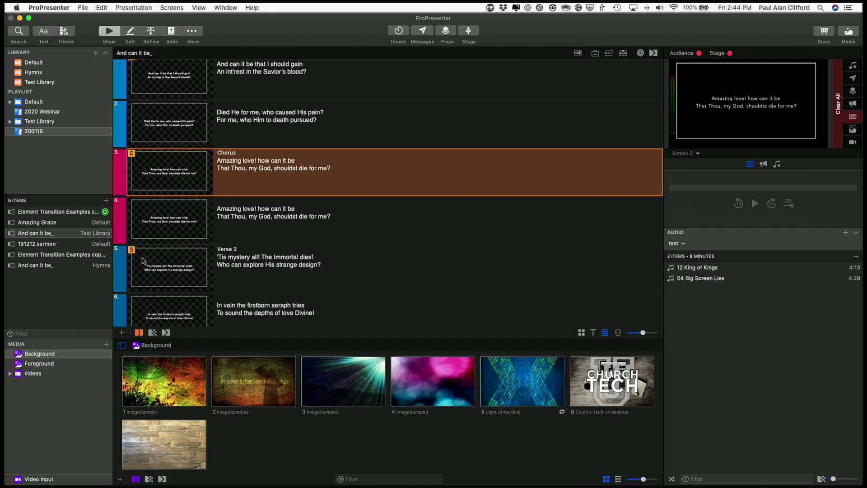
scroll(228, 281, "up", 2)
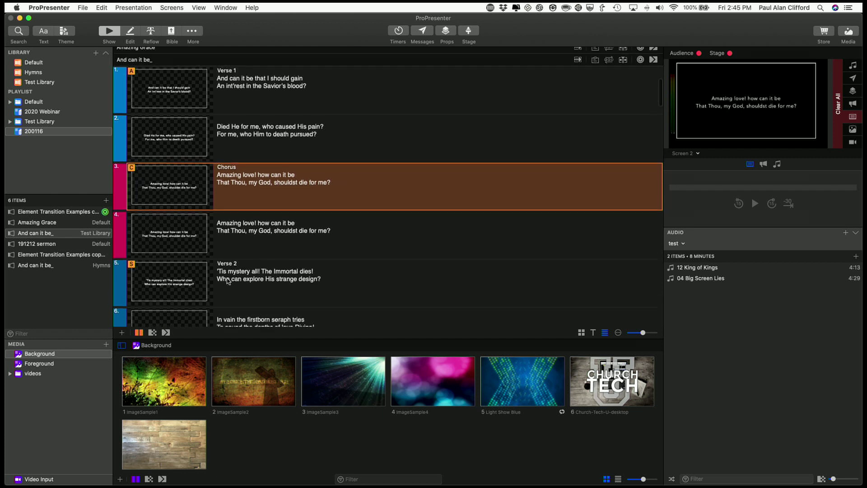
scroll(228, 281, "up", 5)
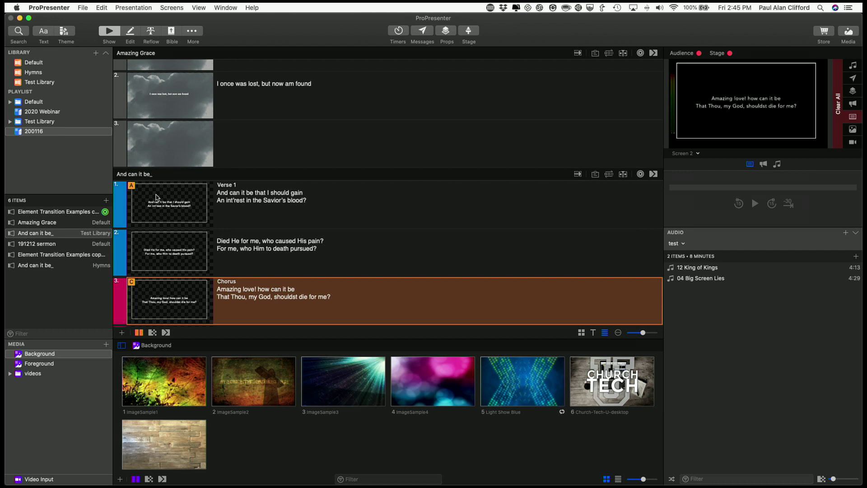
scroll(156, 198, "down", 5)
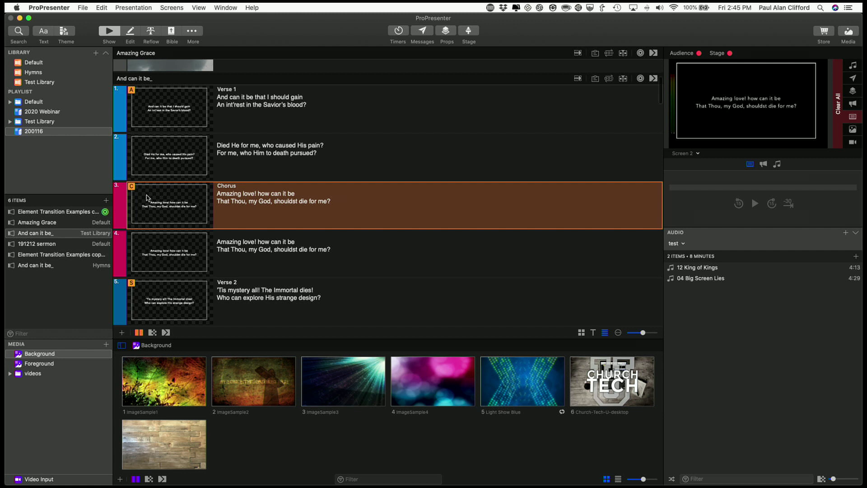
scroll(148, 198, "down", 3)
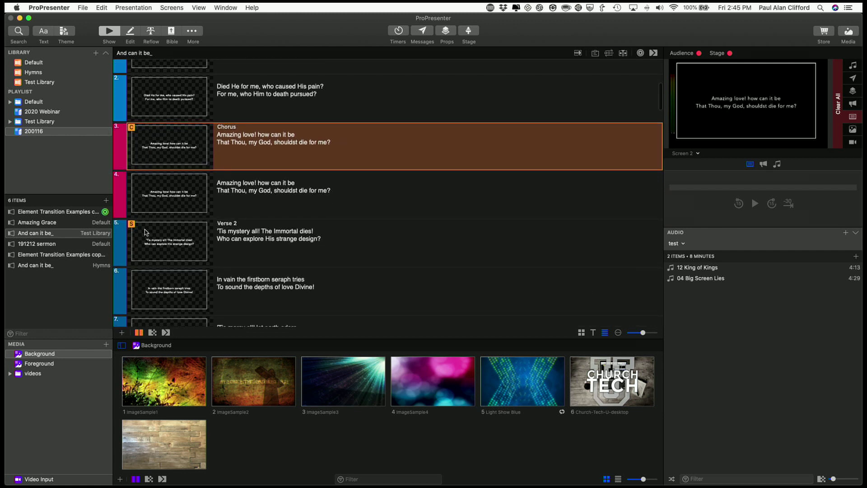
scroll(146, 233, "down", 1)
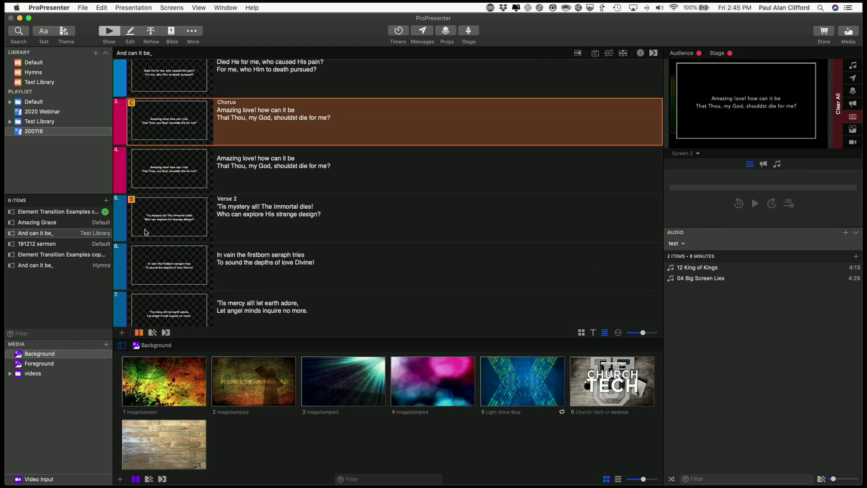
scroll(146, 233, "down", 3)
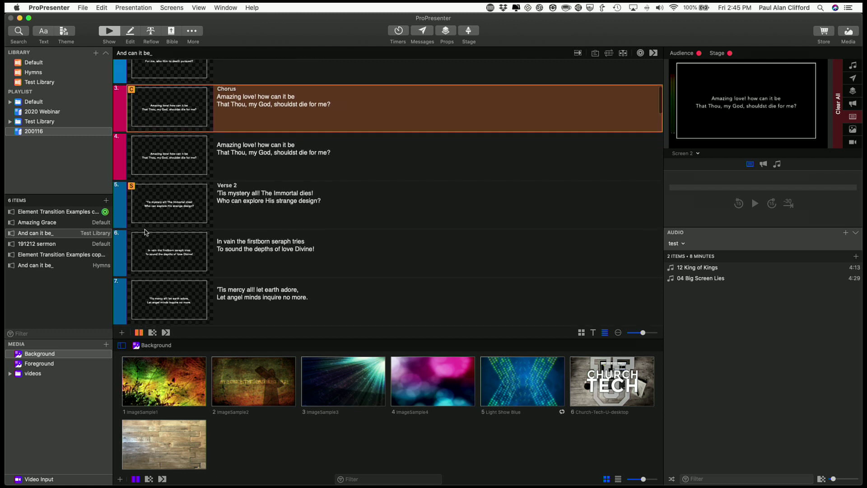
scroll(144, 233, "down", 3)
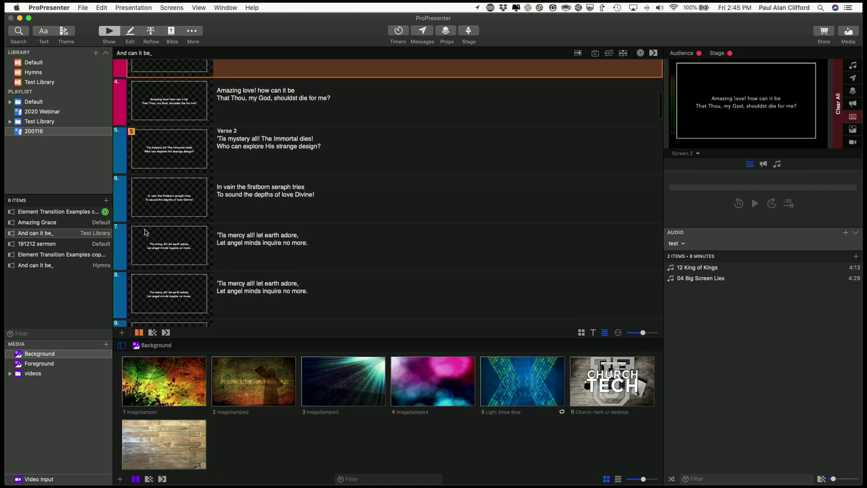
scroll(144, 232, "down", 3)
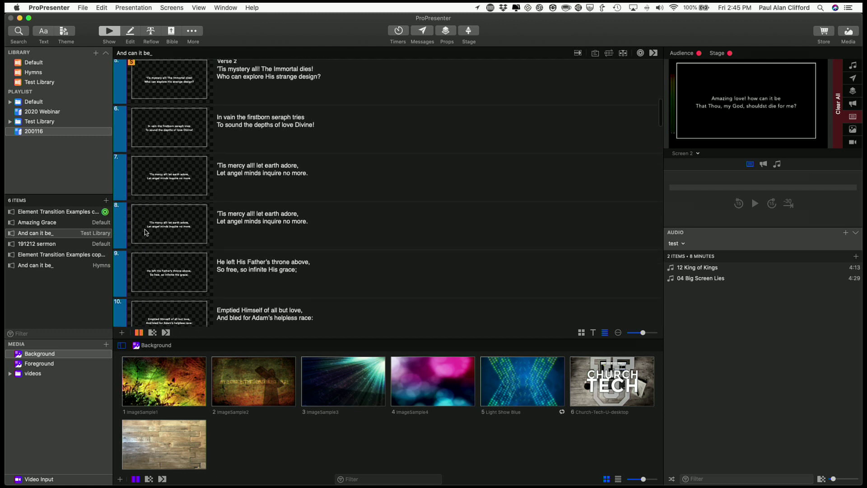
scroll(145, 232, "up", 10)
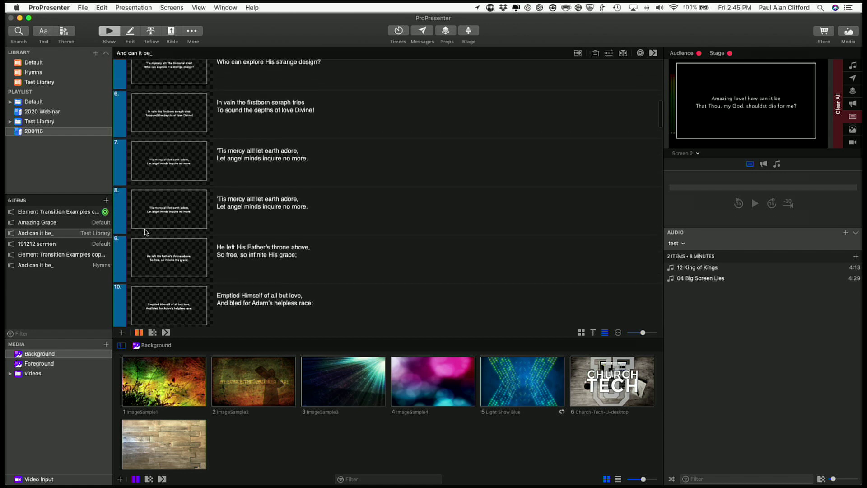
scroll(145, 232, "up", 6)
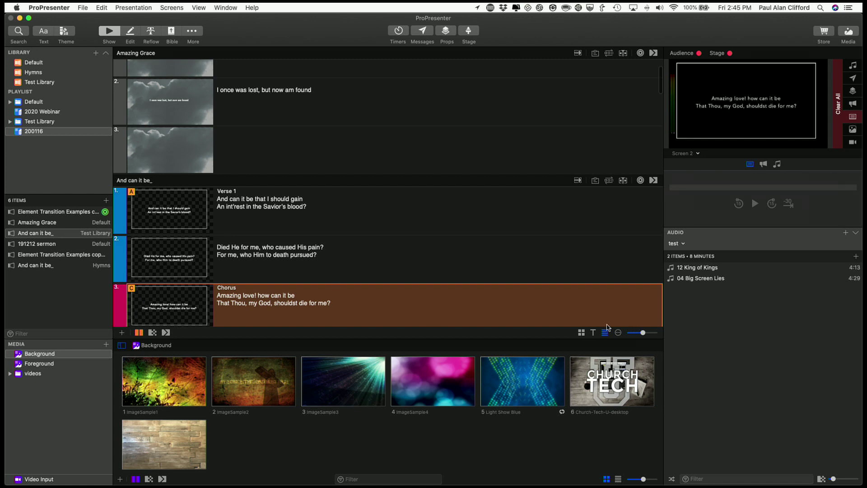
- Switch the hymn's slides to grid view and enlarge thumbnails to four per row
left_click(581, 333)
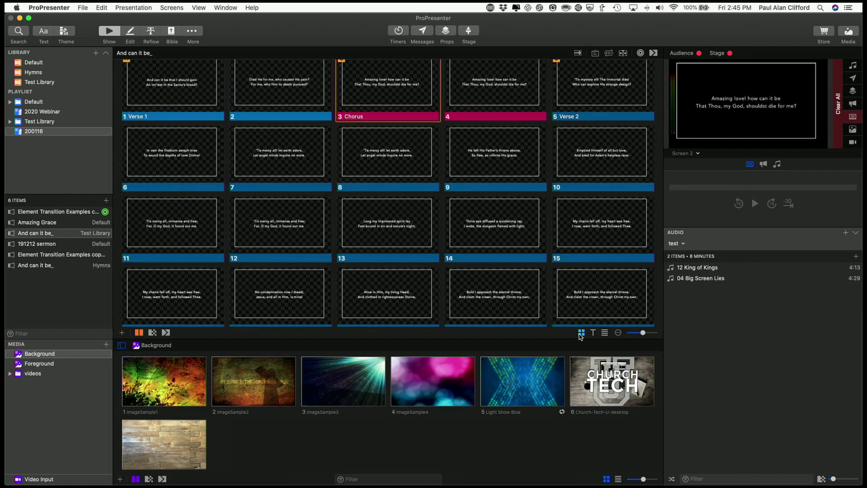
scroll(427, 222, "up", 5)
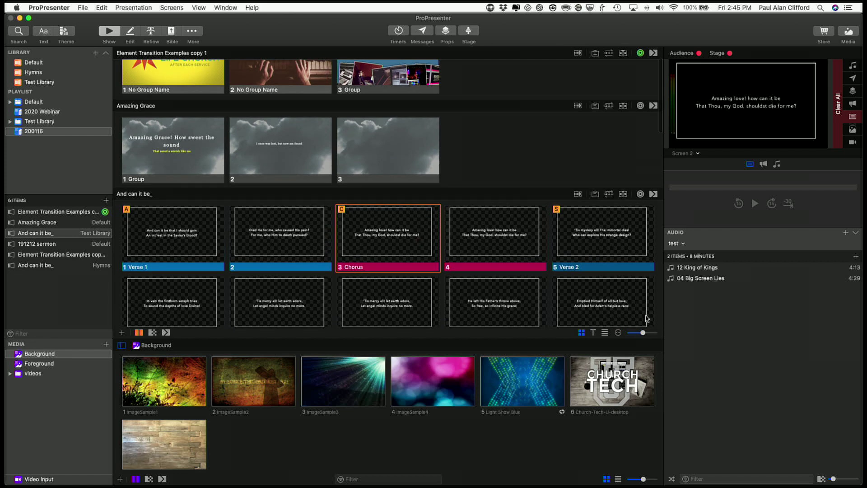
left_click_drag(643, 333, 646, 333)
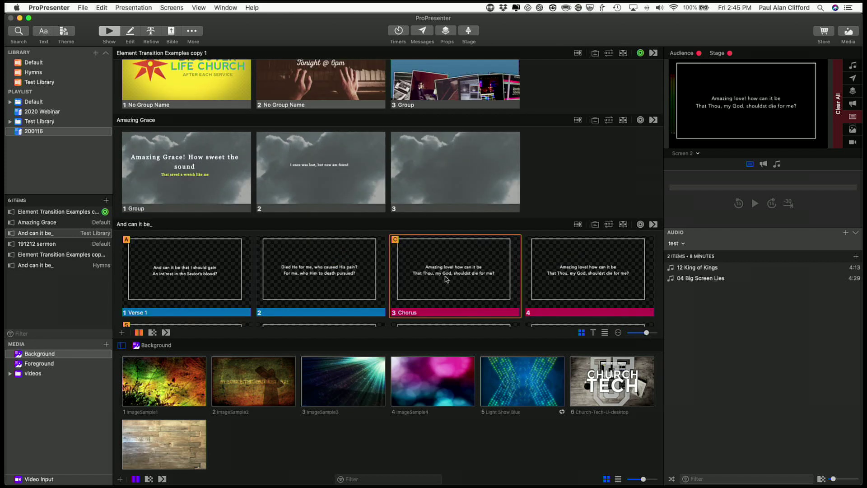
scroll(367, 261, "down", 4)
scroll(367, 261, "down", 1)
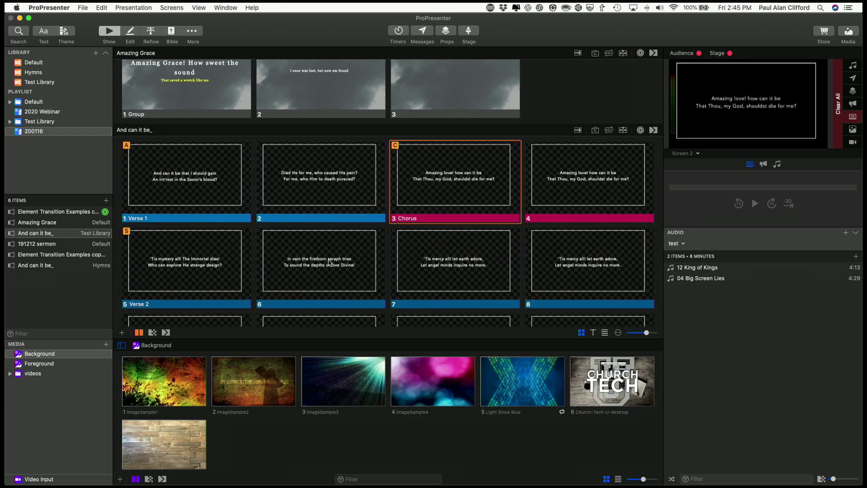
scroll(266, 242, "down", 2)
scroll(266, 241, "up", 2)
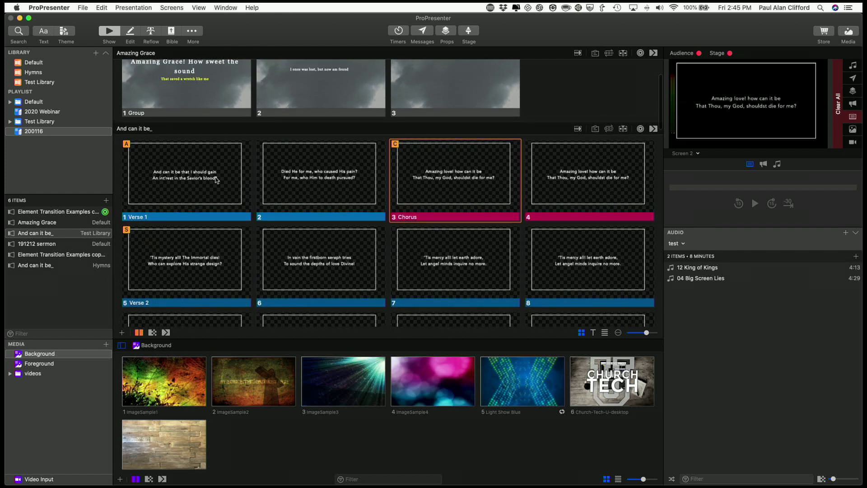
left_click(85, 8)
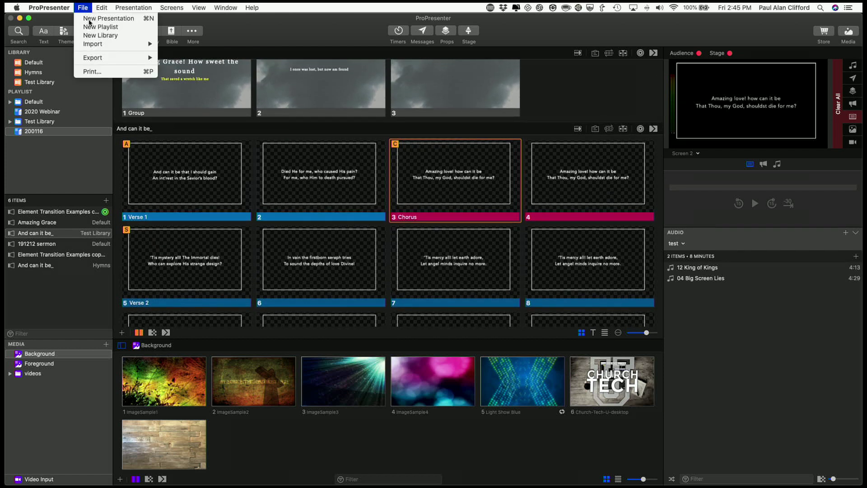
- Import the clipboard lyrics into Test Library as two-line slides and show slide 11 live
mouse_move(93, 43)
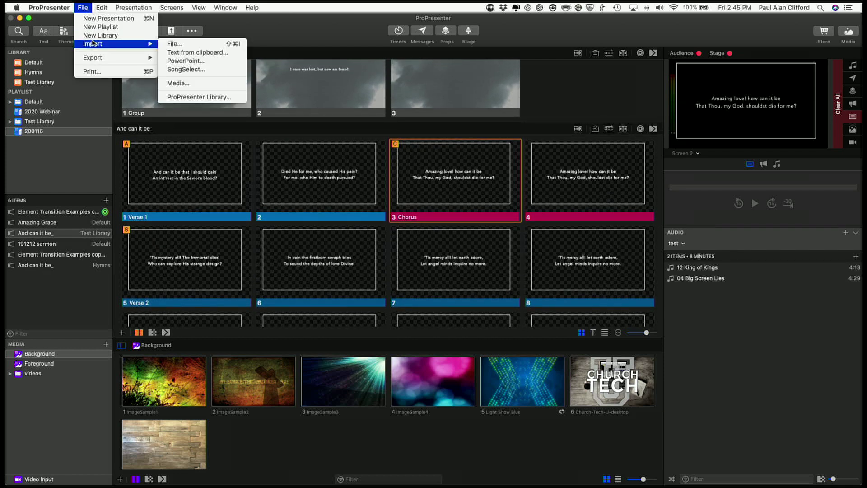
left_click(174, 53)
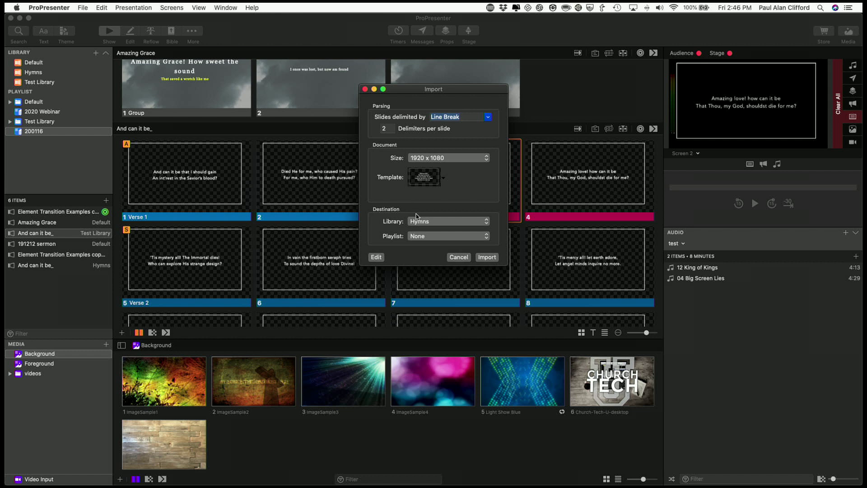
left_click(486, 224)
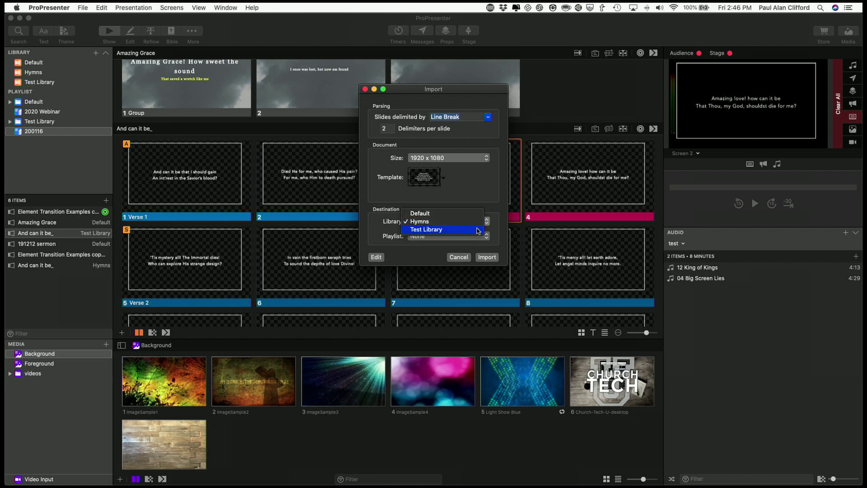
left_click(477, 230)
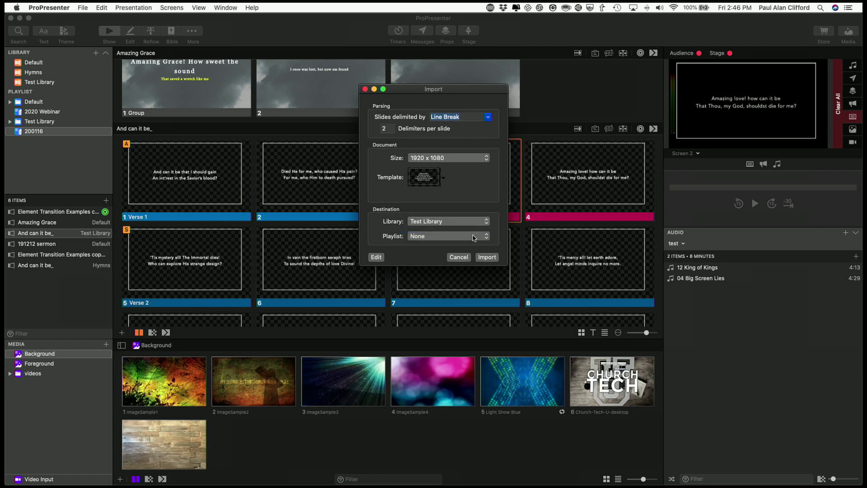
left_click(488, 257)
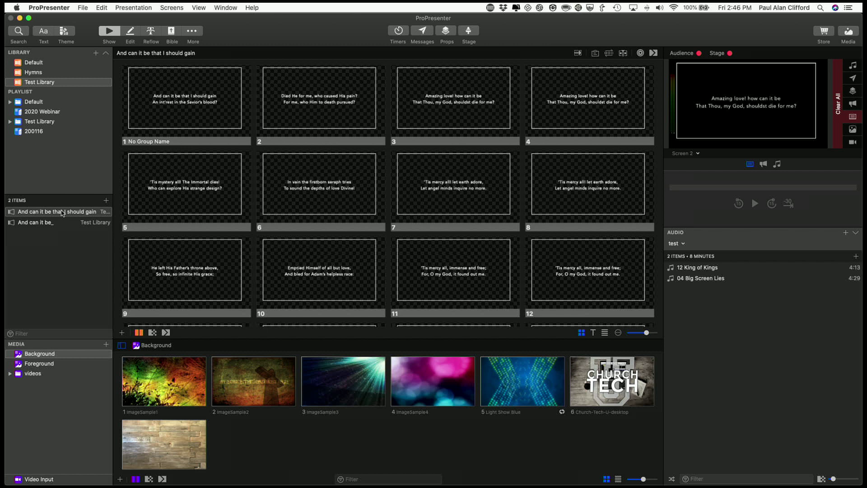
left_click(437, 309)
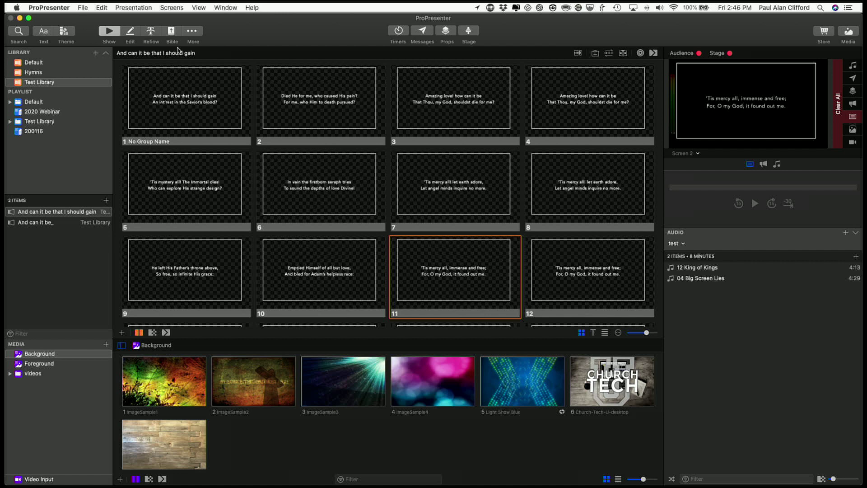
left_click(130, 32)
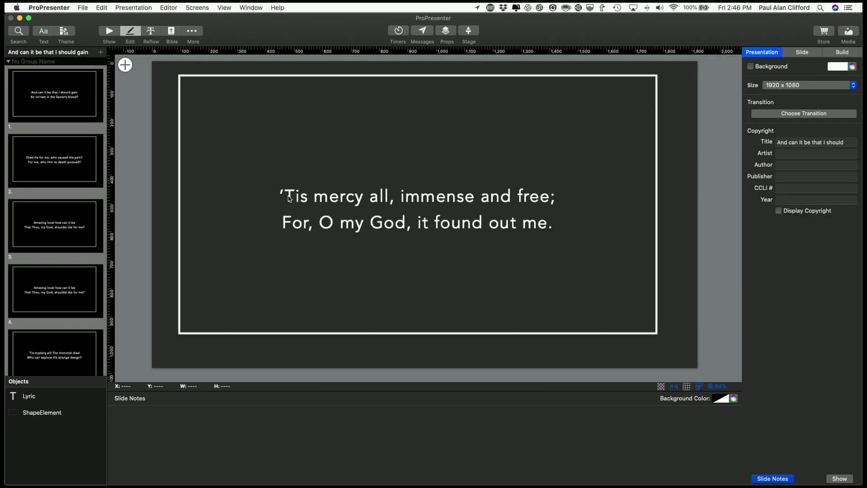
- Change ’Tis to It's in the first lyric line, nudging the text box slightly lower
left_click(289, 199)
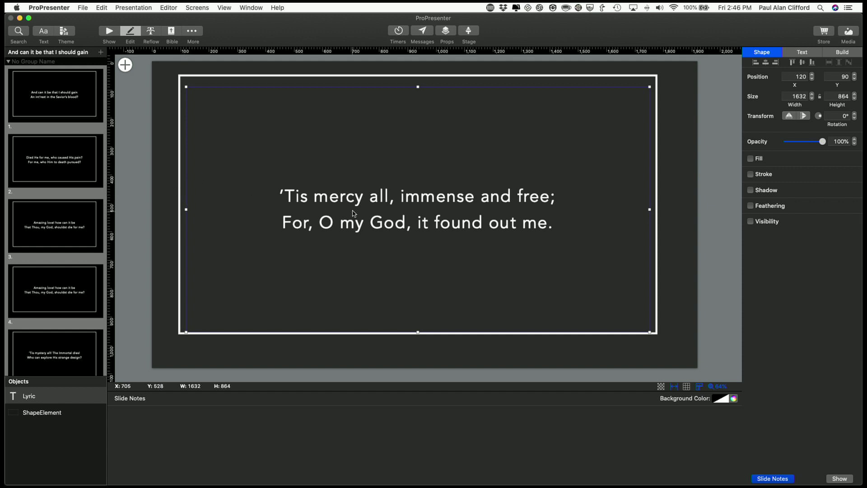
left_click_drag(291, 195, 290, 198)
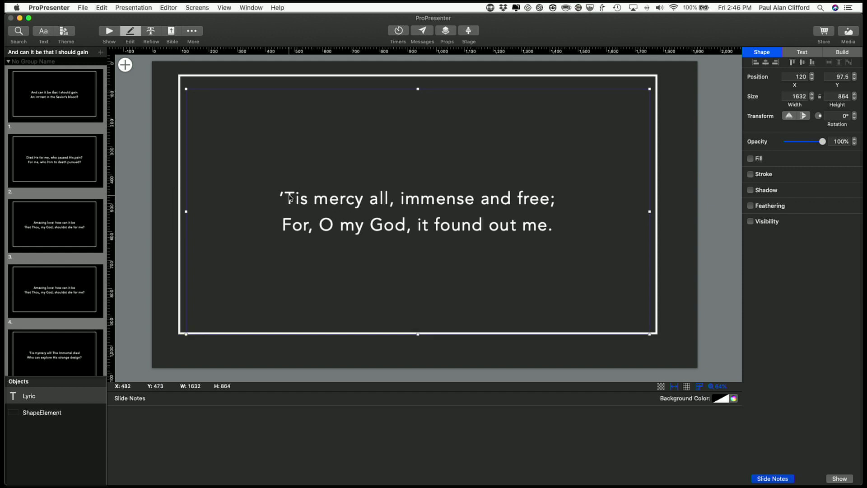
double_click(290, 198)
left_click(293, 199)
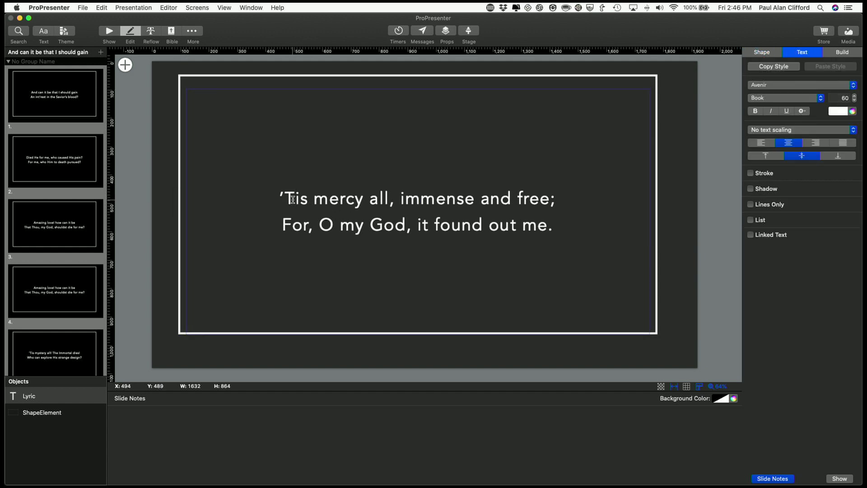
left_click_drag(293, 199, 280, 197)
key("BackSpace")
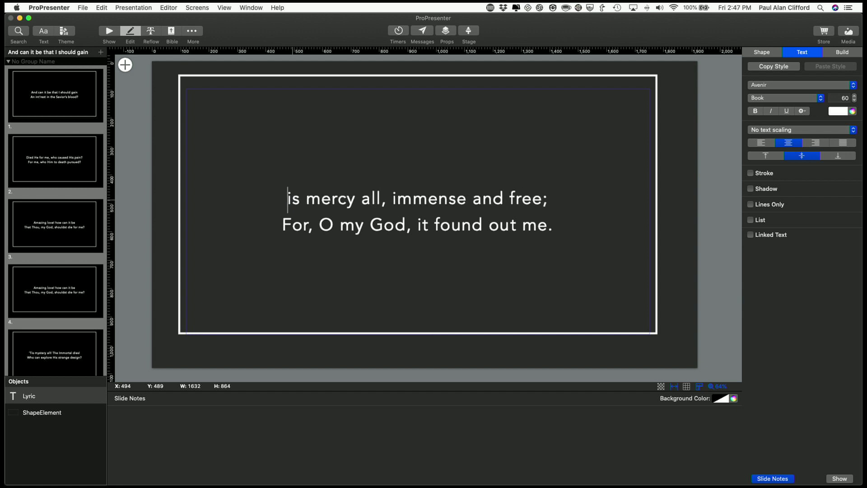
type("I")
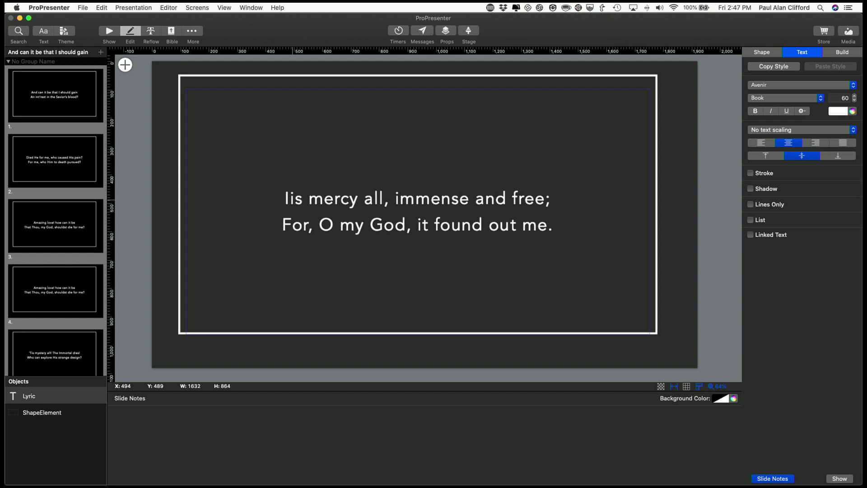
type("t's")
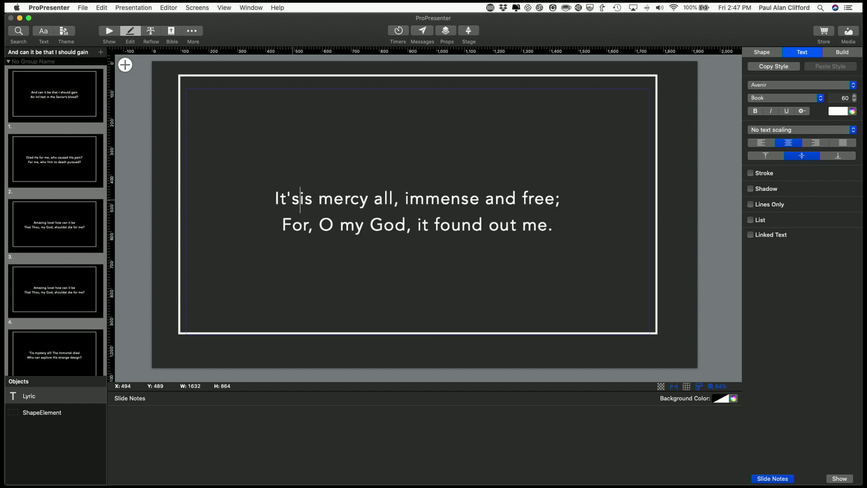
key("shift+Right")
key("shift+Right")
key("BackSpace")
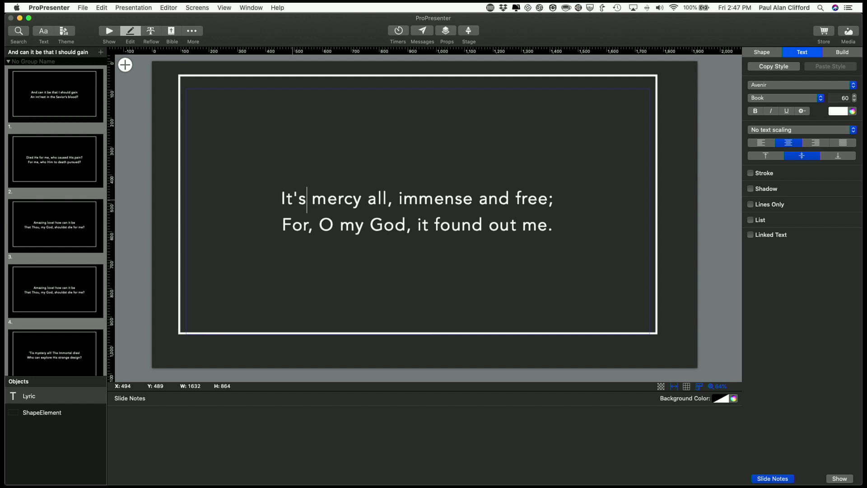
- Try changing O to Oh in line two, then revert it to 'O my God'
left_click(333, 227)
type("h")
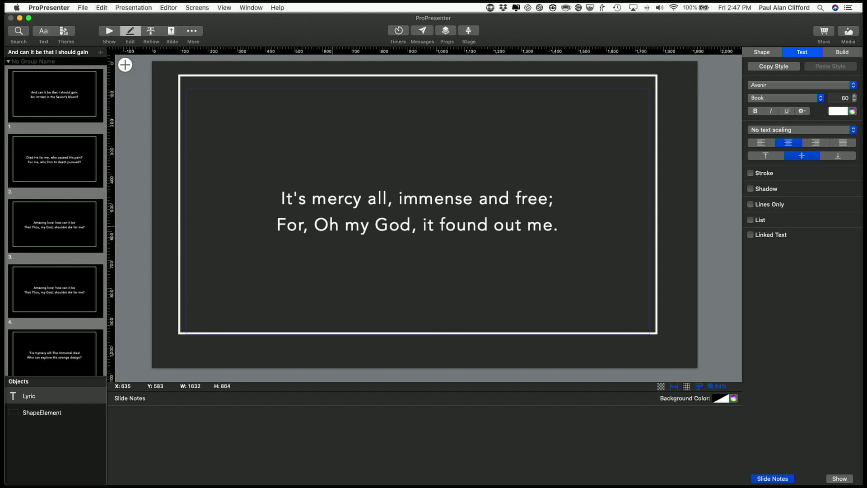
key("BackSpace")
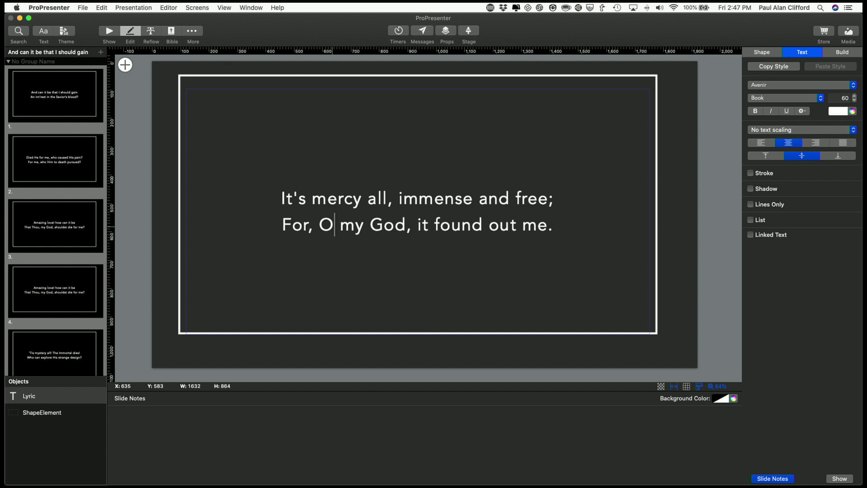
key("shift+Left")
type("Oh")
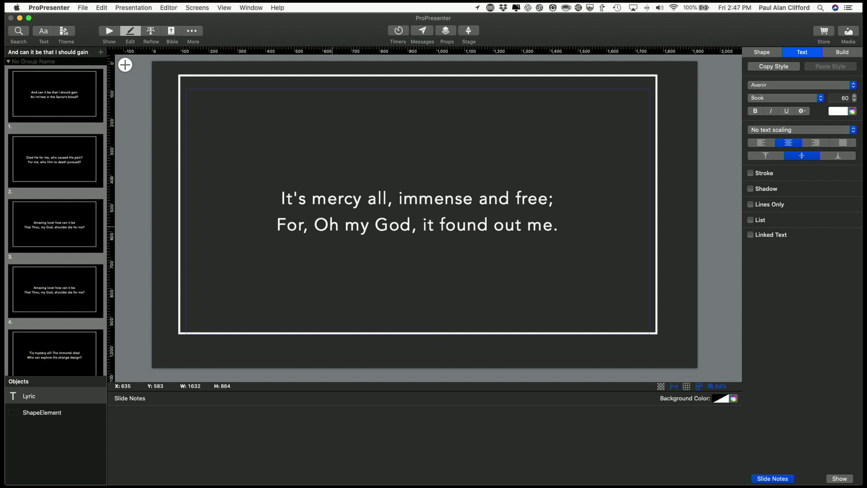
key("BackSpace")
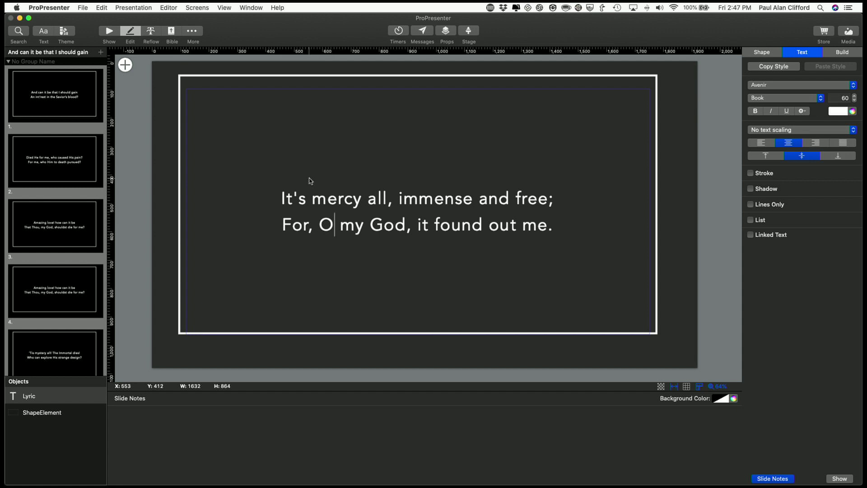
scroll(32, 163, "up", 2)
- Add the slide note 'With feeling!!!!' and return to the hymn's slide grid
left_click(170, 427)
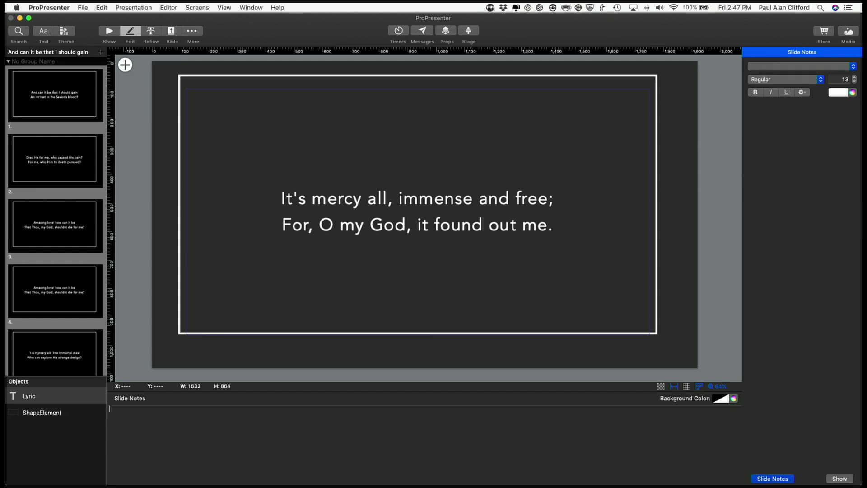
type("With feeling!!!!")
left_click(109, 32)
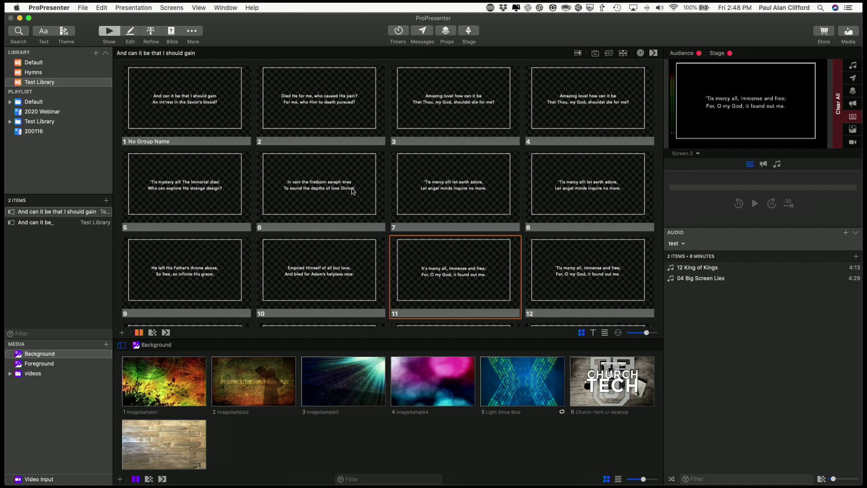
left_click(148, 32)
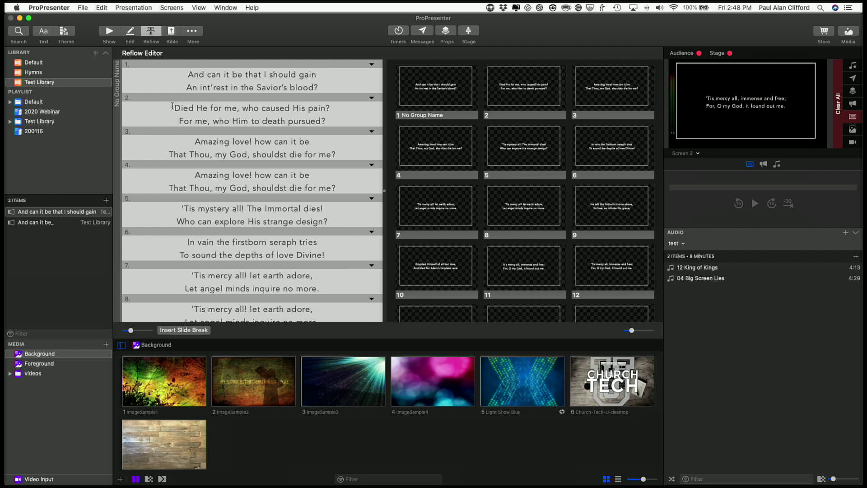
- Merge slide 2's 'Died He for me' lines into slide 1, then split them back out
left_click(173, 107)
left_click_drag(173, 107, 334, 127)
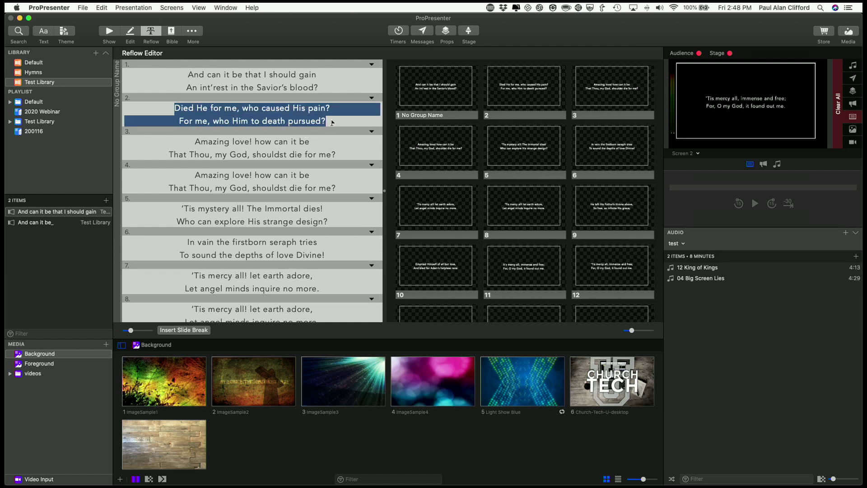
left_click(321, 89)
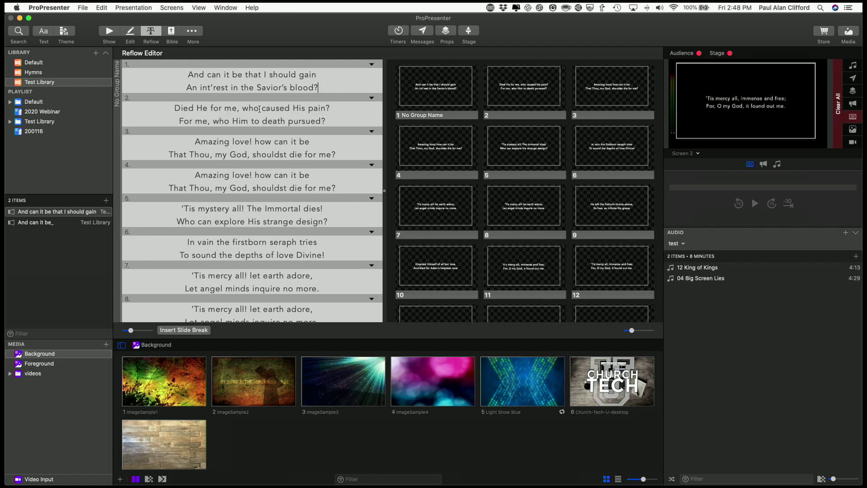
left_click(174, 108)
key("BackSpace")
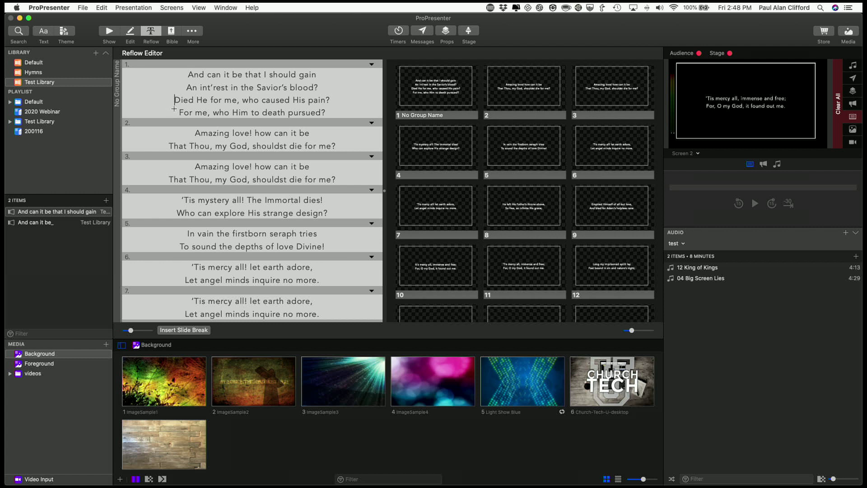
key("super+Return")
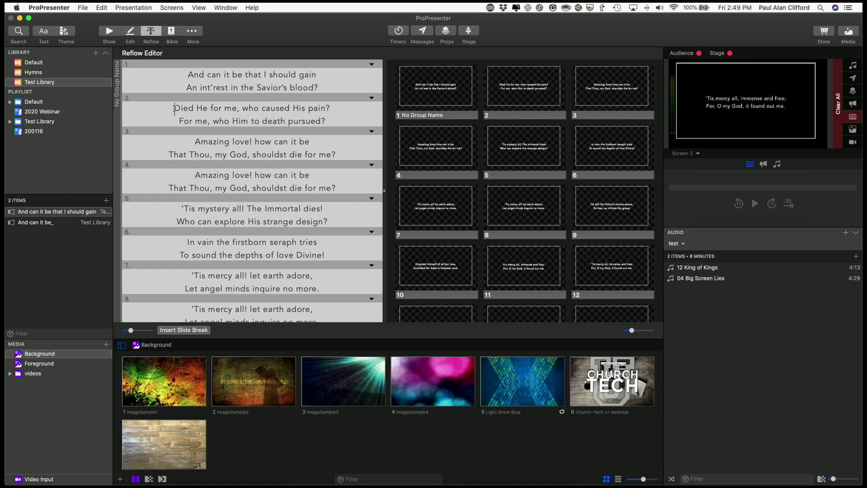
- Enlarge the previews to one per row, then merge and re-split slides 1 and 2
scroll(174, 109, "down", 5)
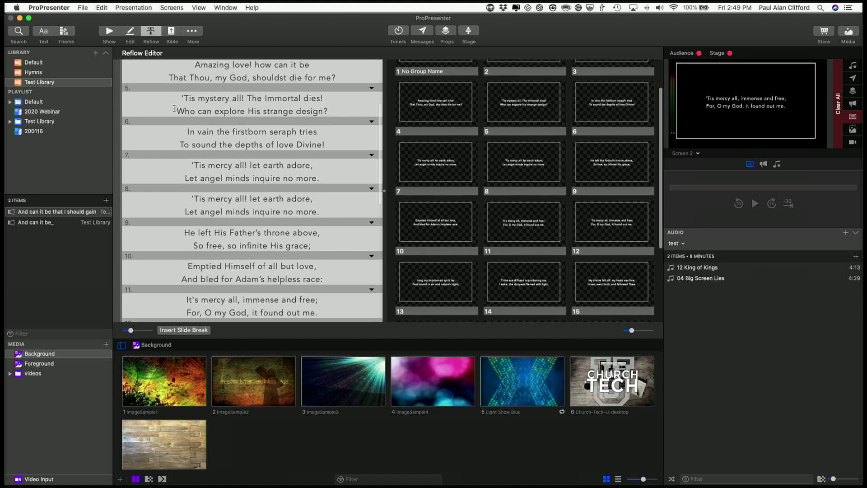
scroll(174, 109, "down", 7)
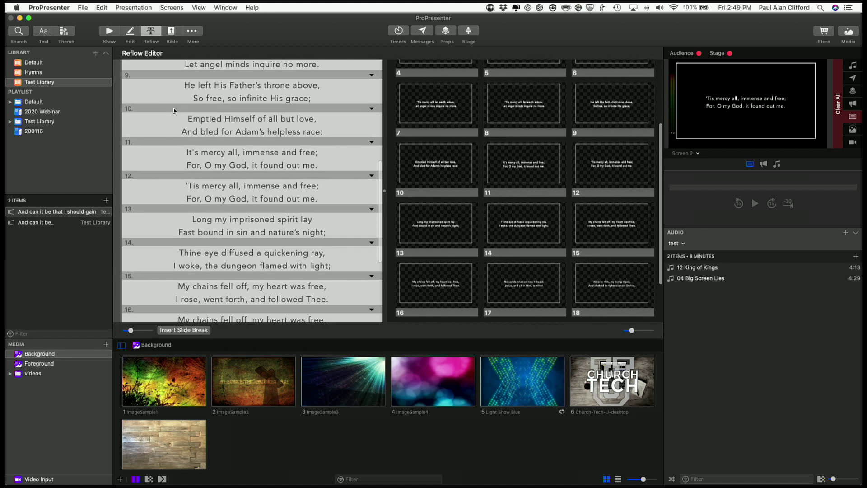
scroll(174, 111, "down", 3)
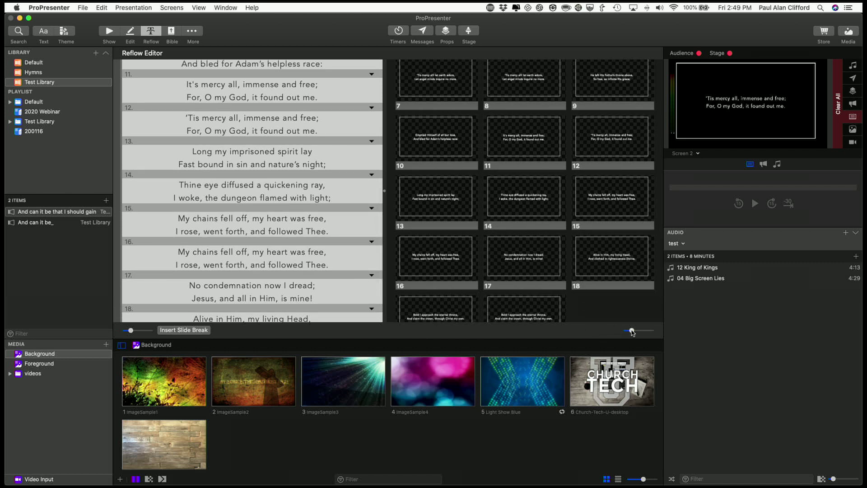
left_click_drag(632, 332, 646, 333)
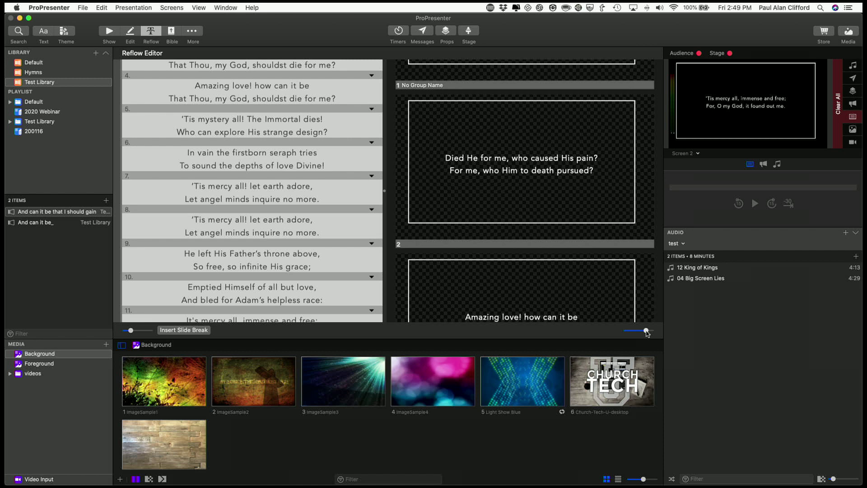
scroll(251, 179, "up", 4)
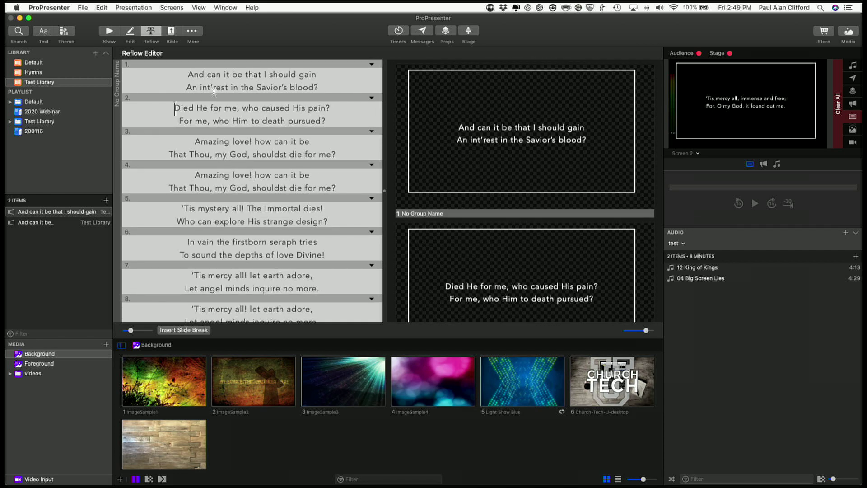
key("BackSpace")
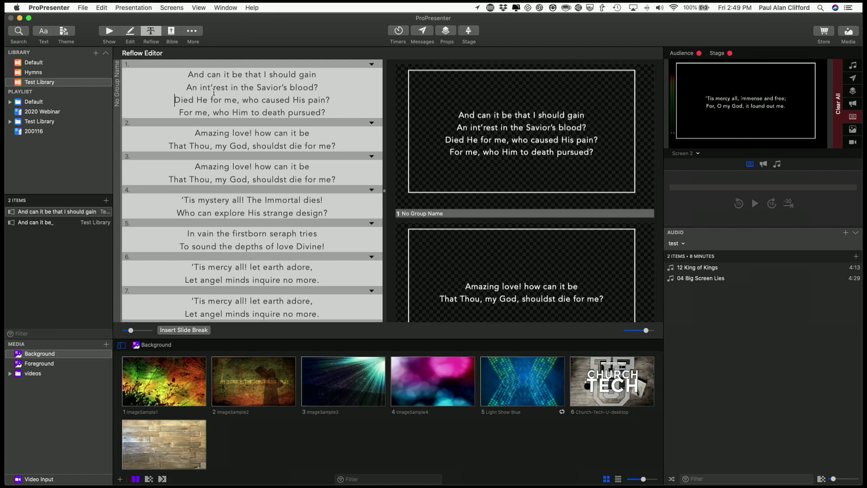
key("super+Return")
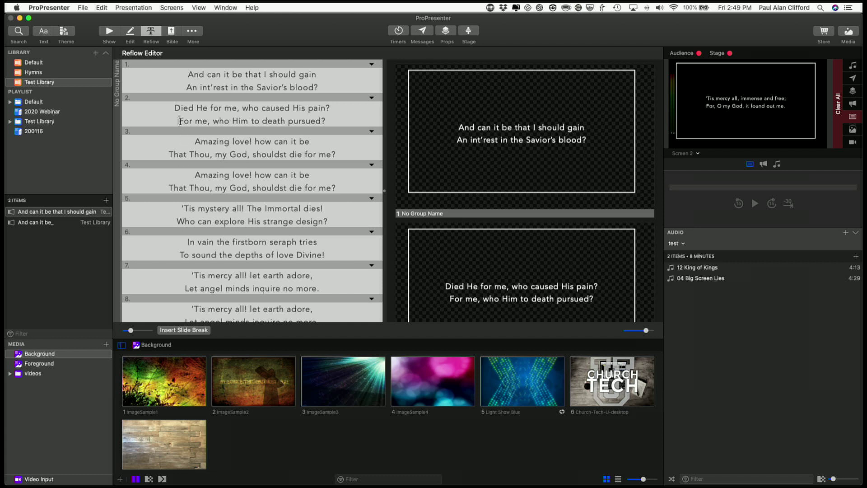
left_click(180, 330)
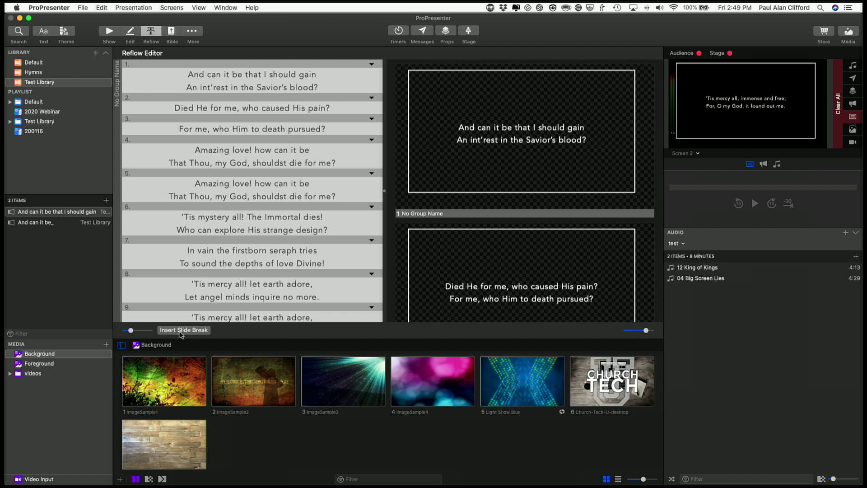
key("BackSpace")
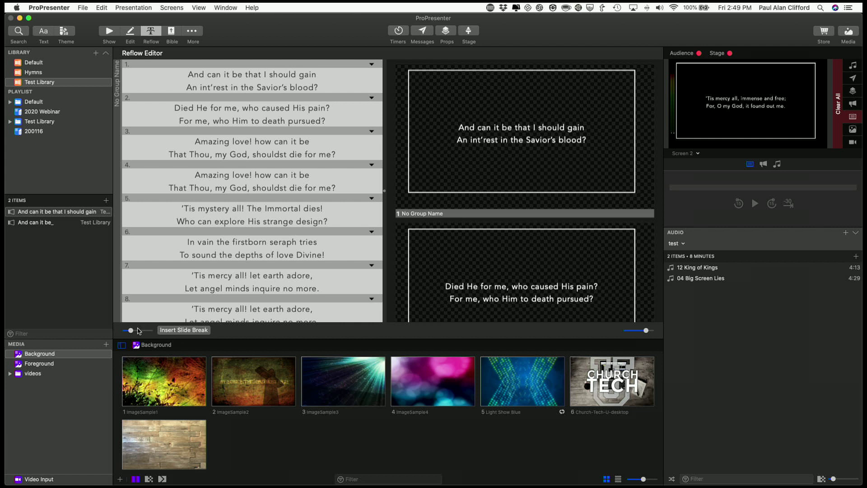
left_click_drag(132, 333, 132, 333)
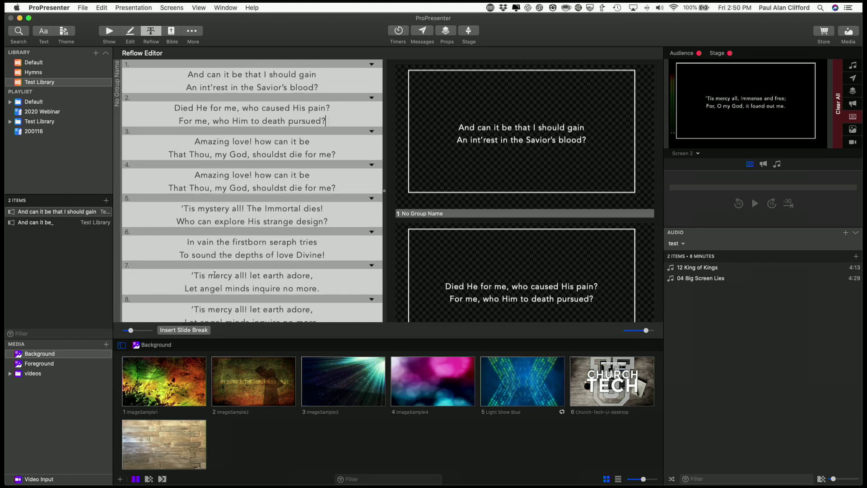
left_click(372, 65)
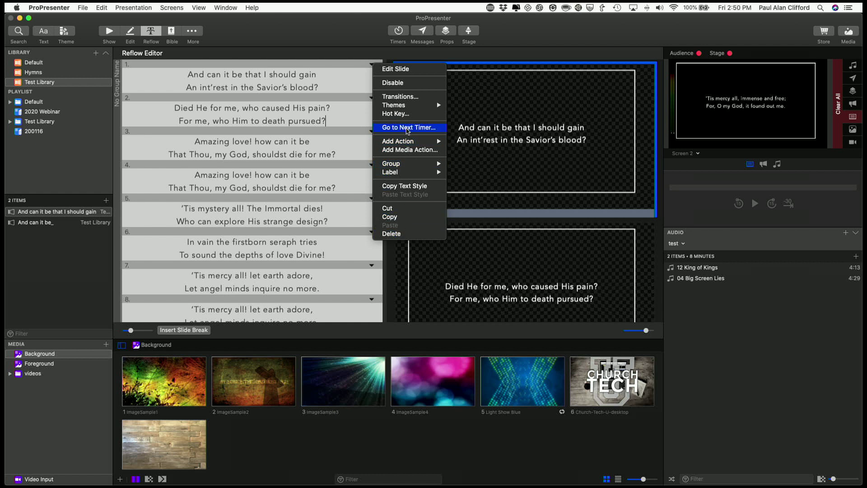
left_click(361, 52)
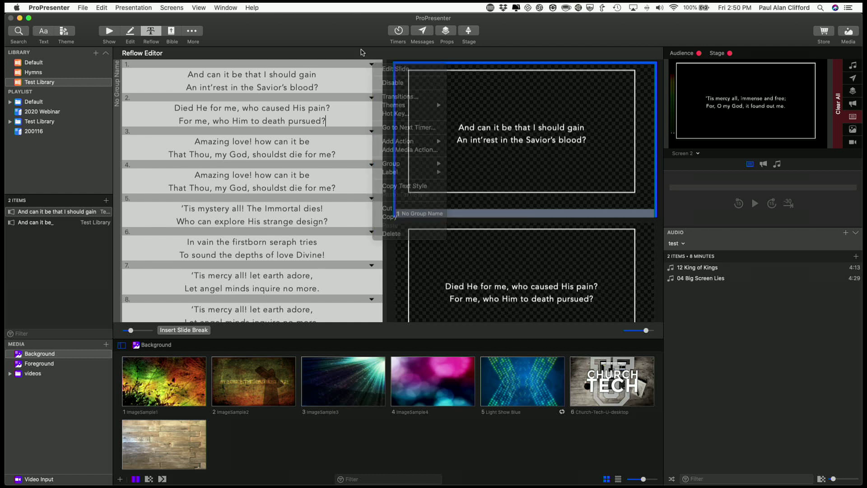